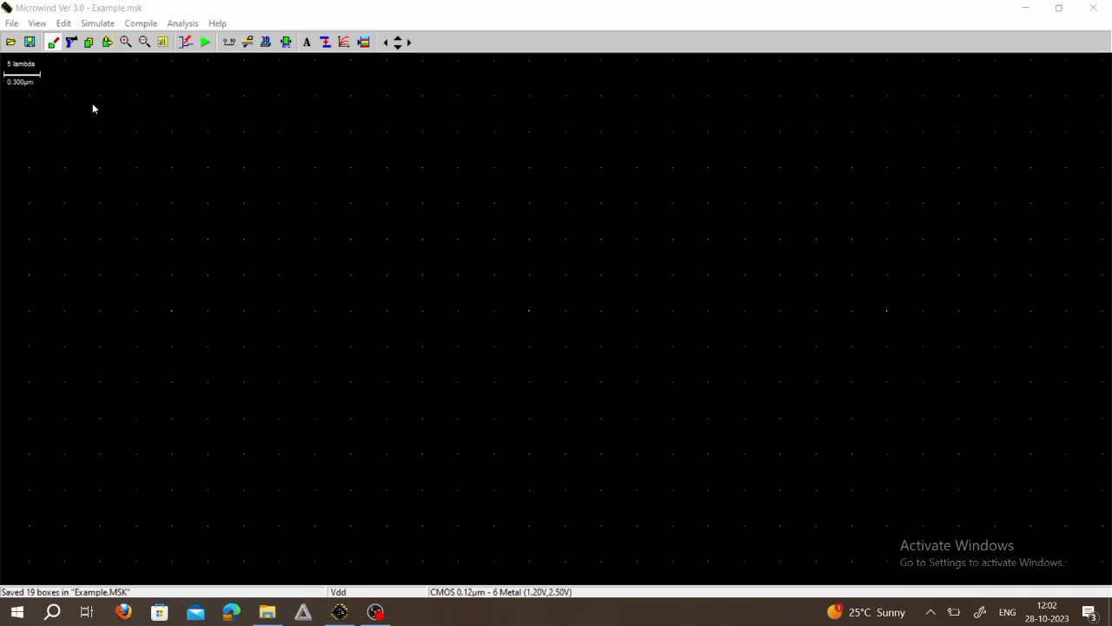
# Step: Select cmos012.rul as the foundry rule file for the layout
pyautogui.click(13, 23)
pyautogui.click(32, 40)
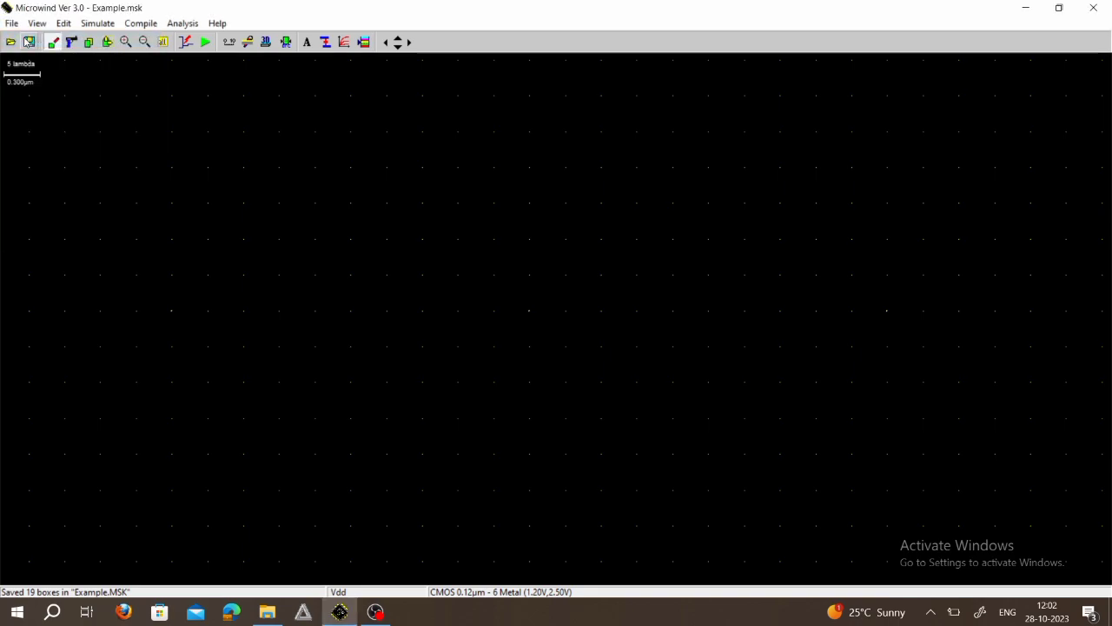
pyautogui.click(12, 23)
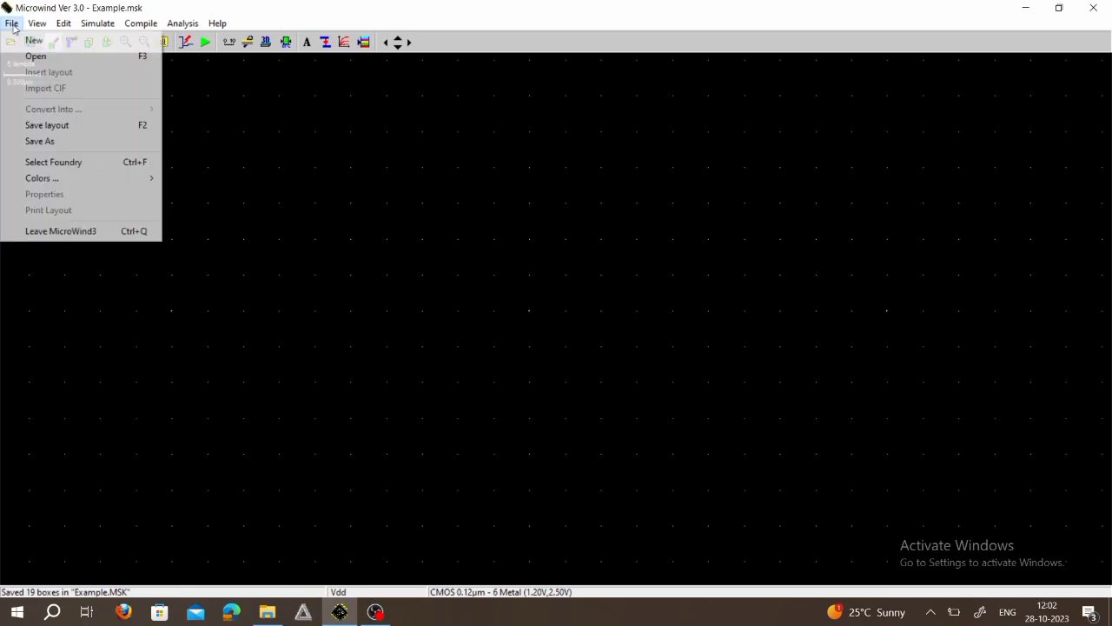
pyautogui.click(63, 164)
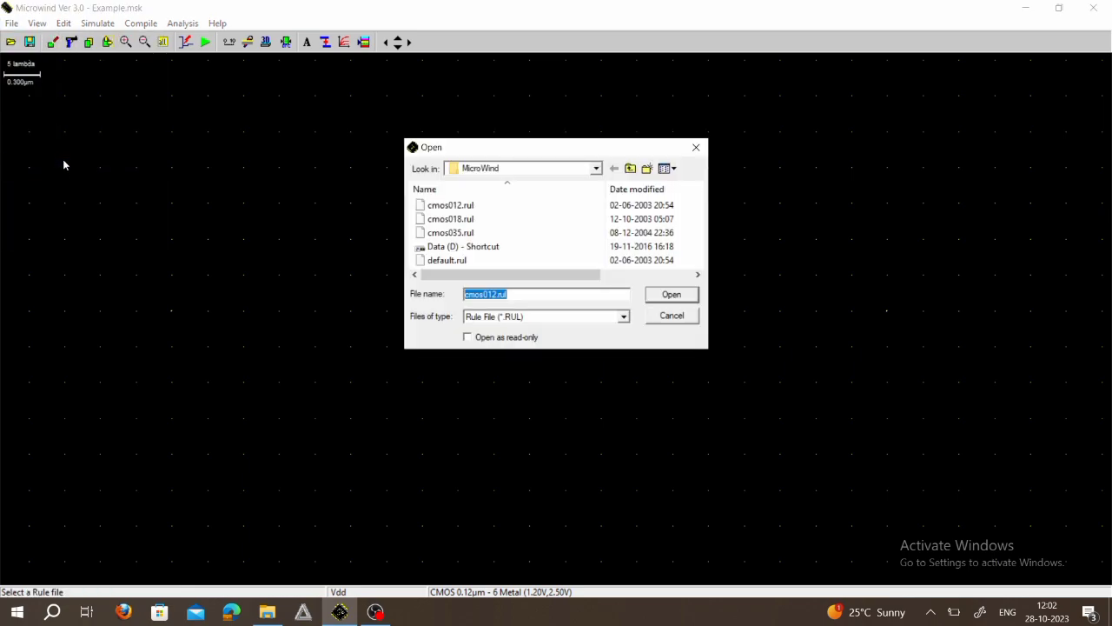
pyautogui.click(459, 210)
pyautogui.click(687, 299)
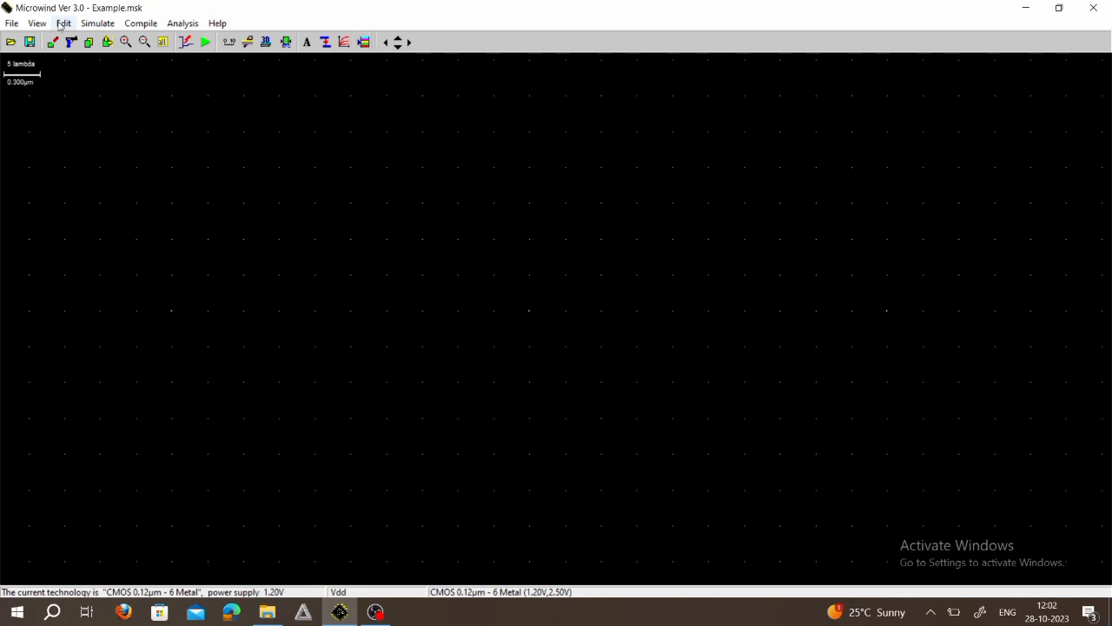
# Step: Show the layer palette and generate a low-leakage pMOS with 0.600 µm width and 0.120 µm length in the drawing's upper area
pyautogui.click(365, 43)
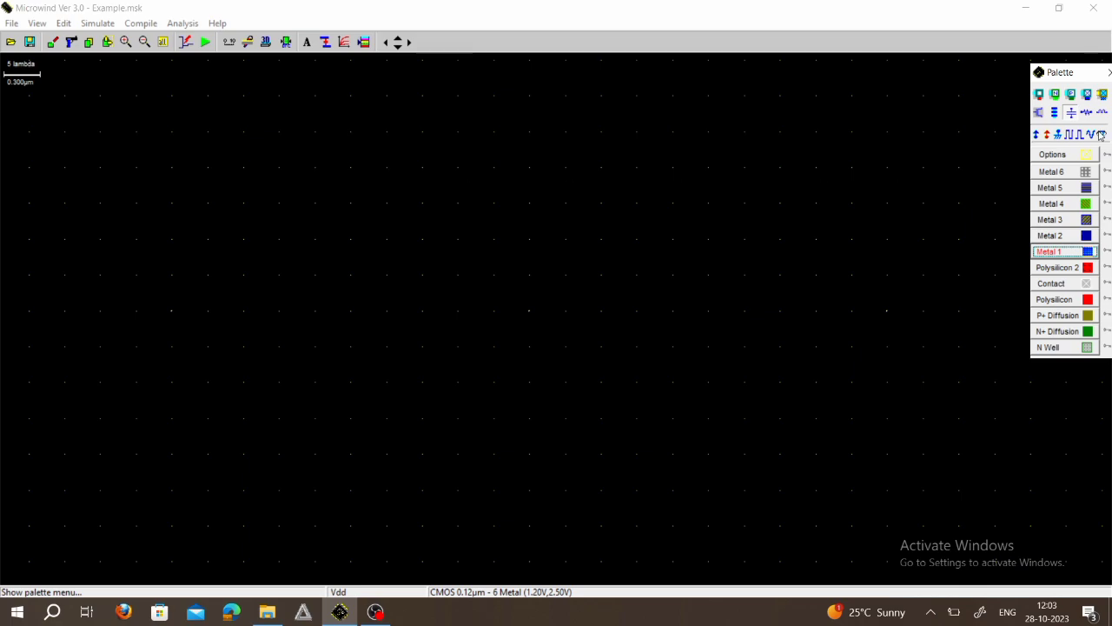
pyautogui.click(1041, 114)
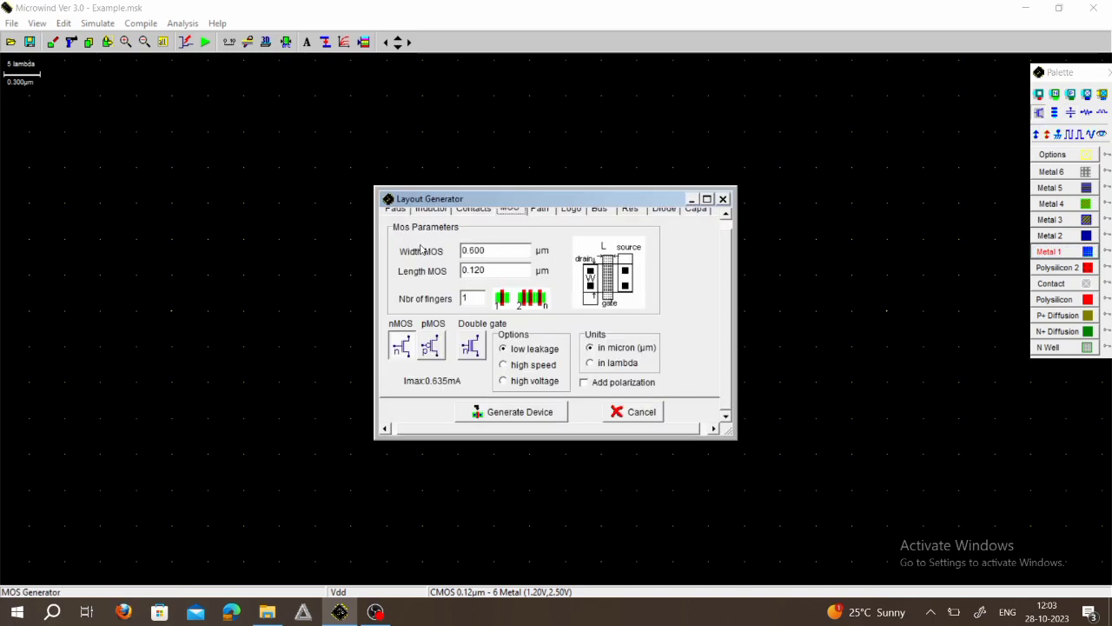
pyautogui.click(431, 347)
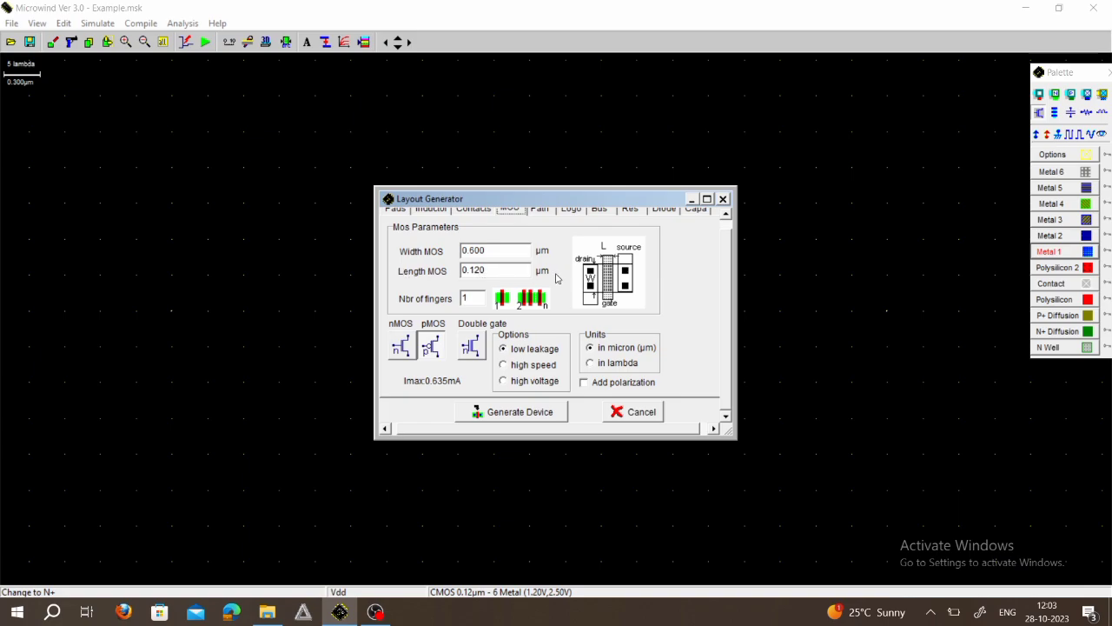
pyautogui.click(535, 413)
pyautogui.click(345, 260)
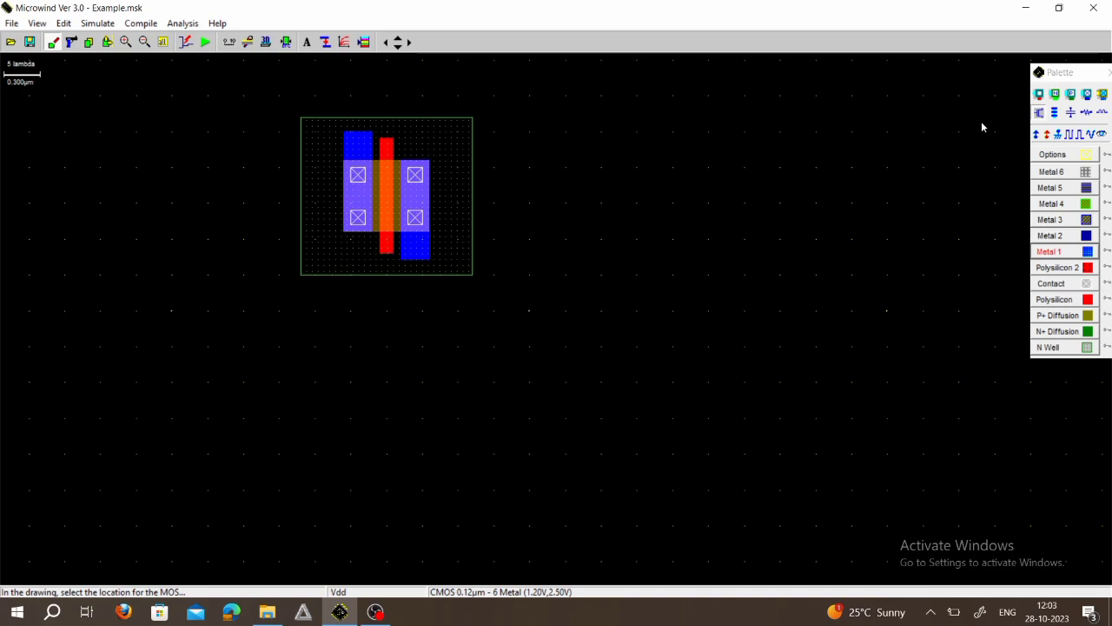
# Step: Generate a second pMOS of the same size beside the first and move it closer, leaving a small gap between their wells
pyautogui.click(1041, 114)
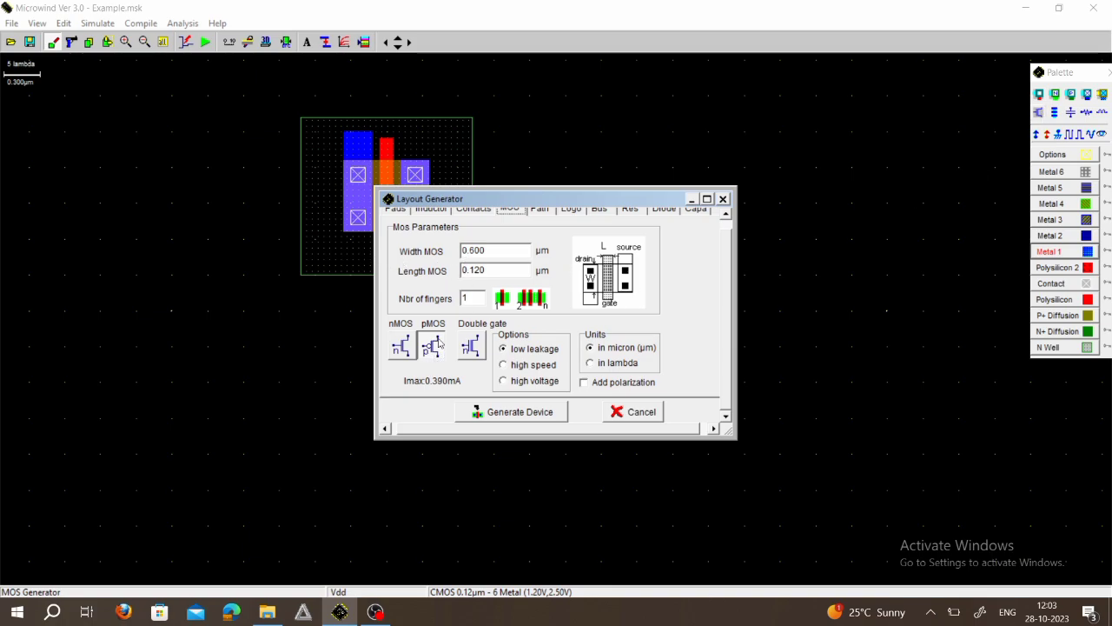
pyautogui.click(553, 413)
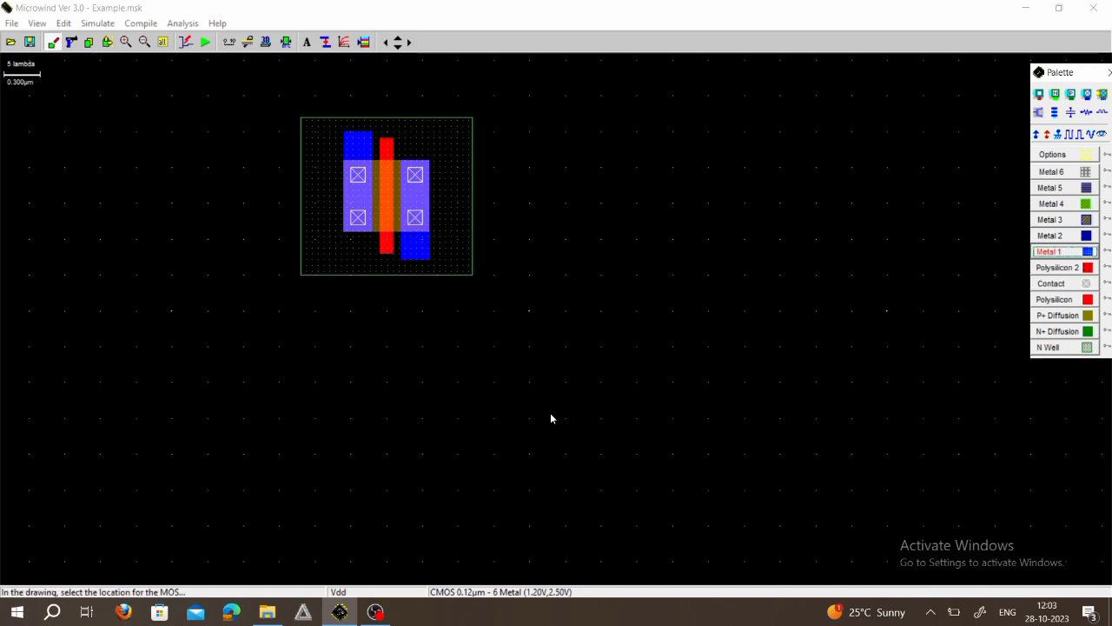
pyautogui.click(687, 258)
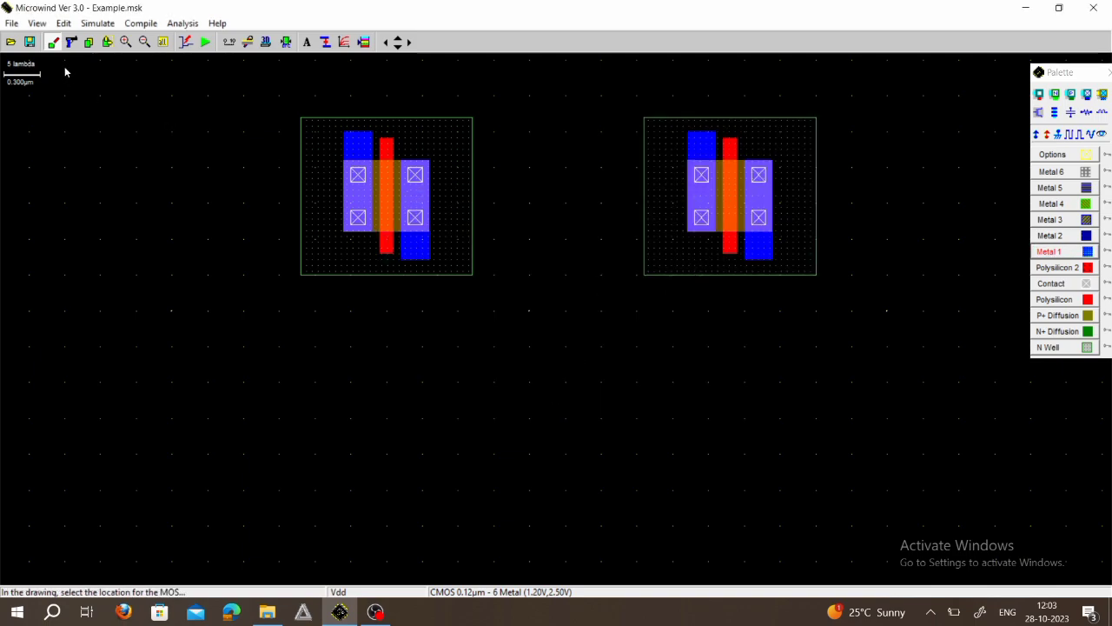
pyautogui.click(107, 42)
pyautogui.moveTo(577, 106); pyautogui.dragTo(845, 283)
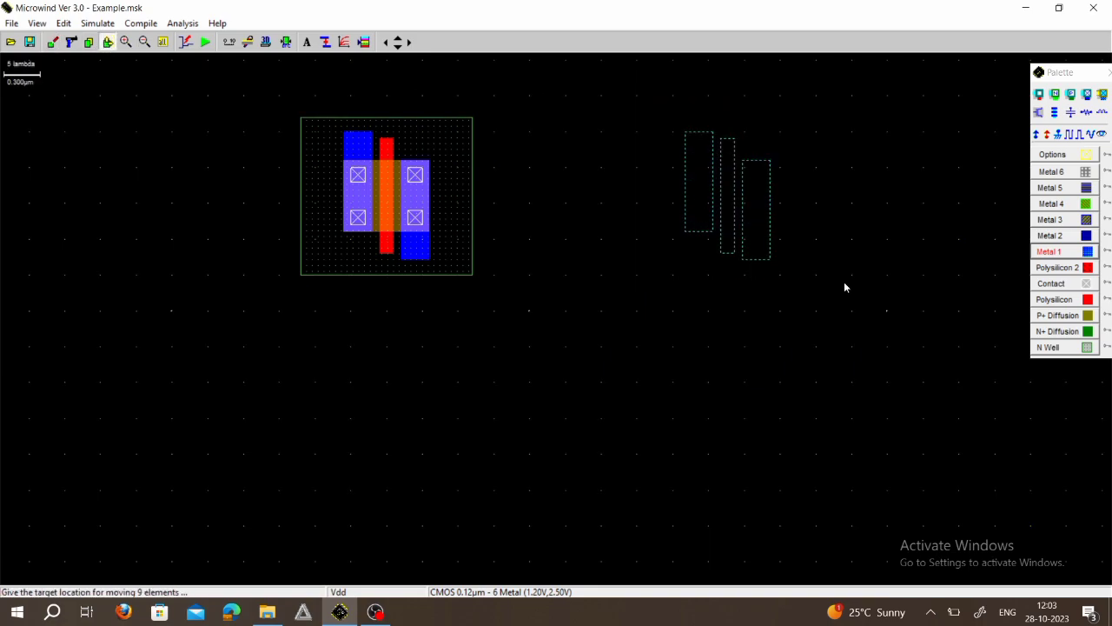
pyautogui.click(769, 288)
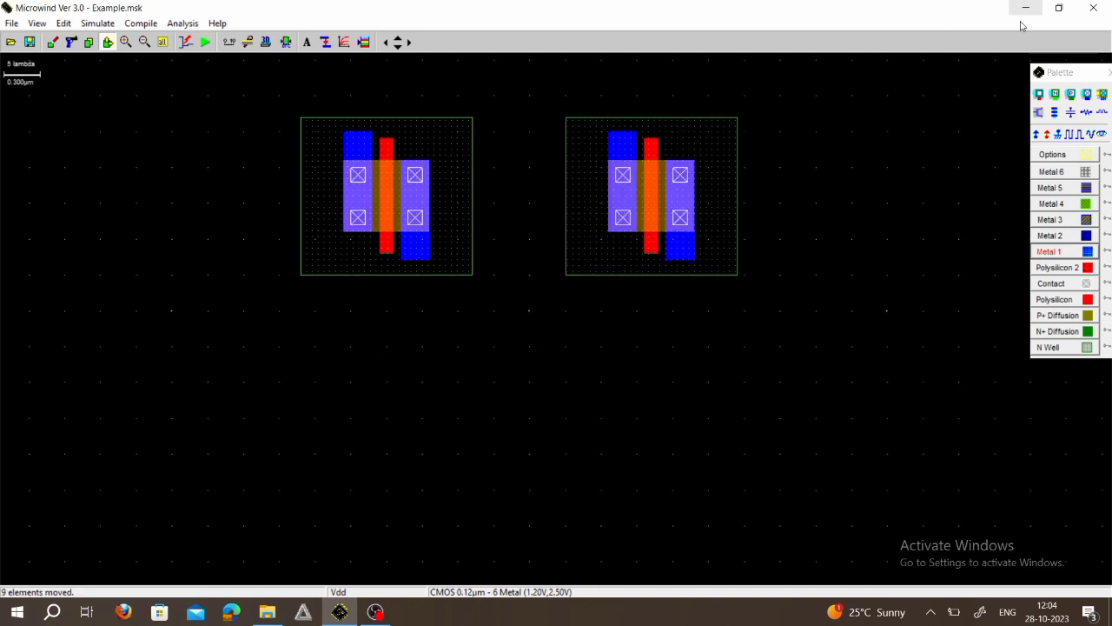
# Step: Add a Vdd supply property to the N well of each pMOS transistor
pyautogui.click(1038, 136)
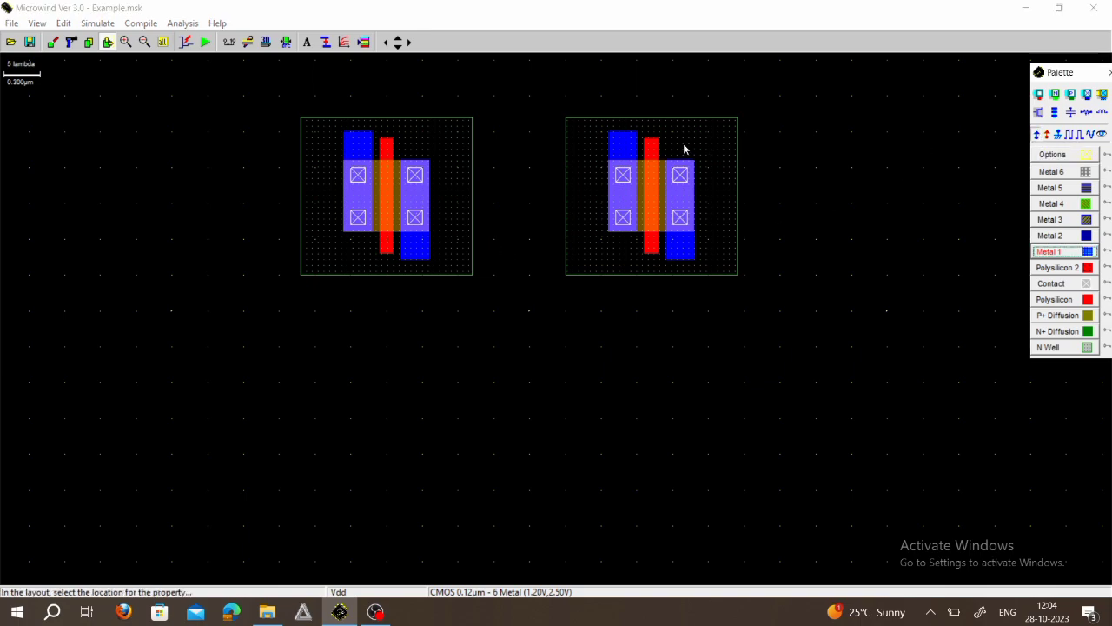
pyautogui.click(714, 146)
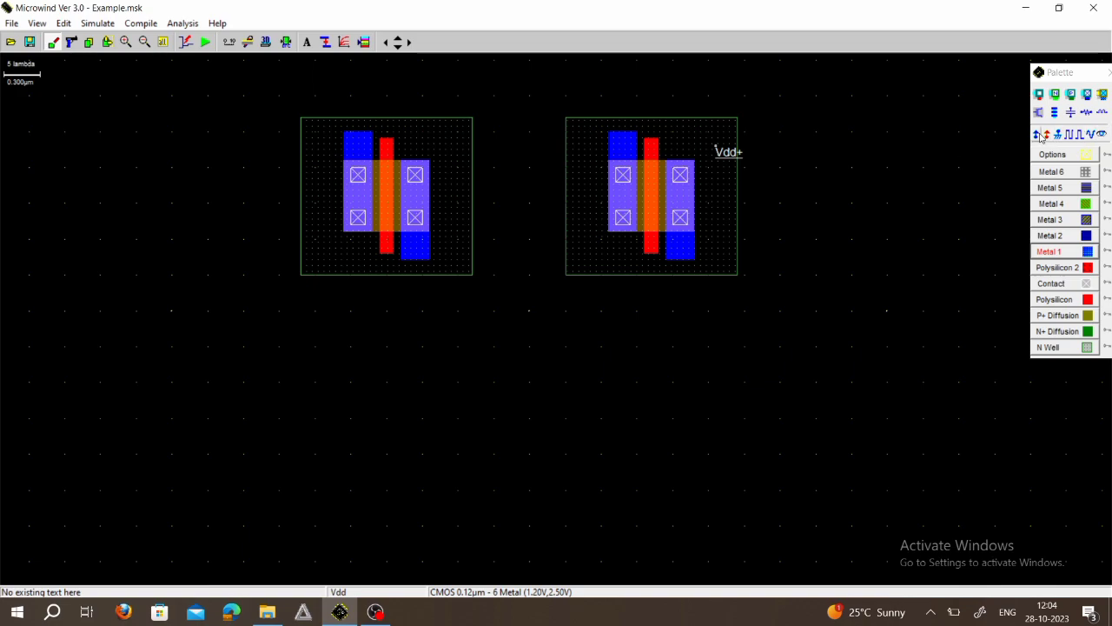
pyautogui.click(1041, 135)
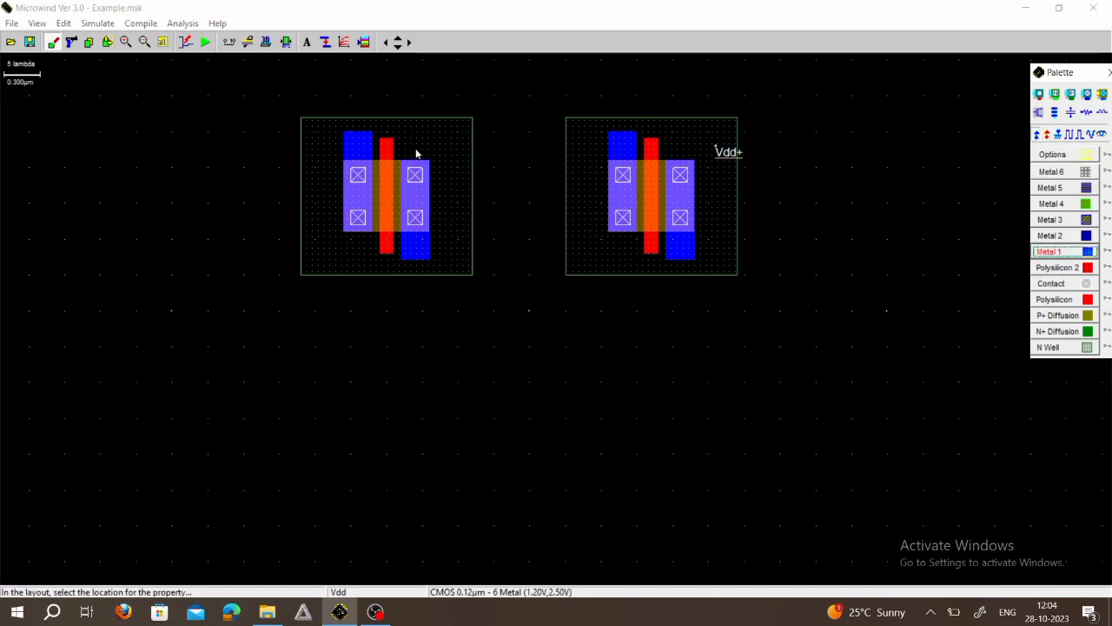
pyautogui.click(451, 146)
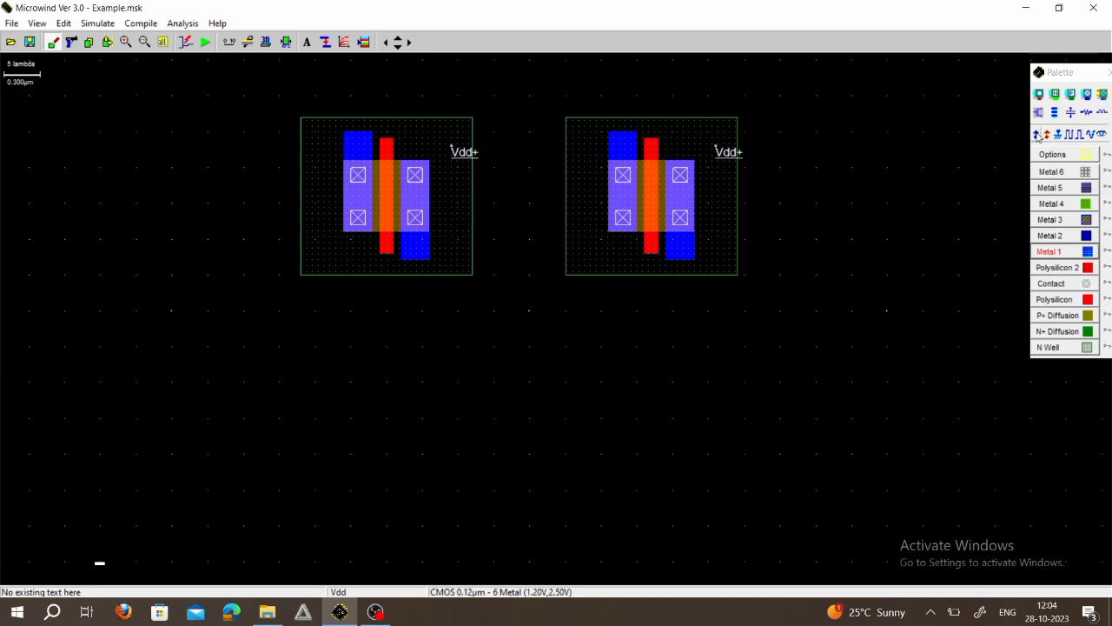
# Step: Add a Vdd supply property to the upper metal extension on each pMOS transistor
pyautogui.click(1038, 135)
pyautogui.click(351, 148)
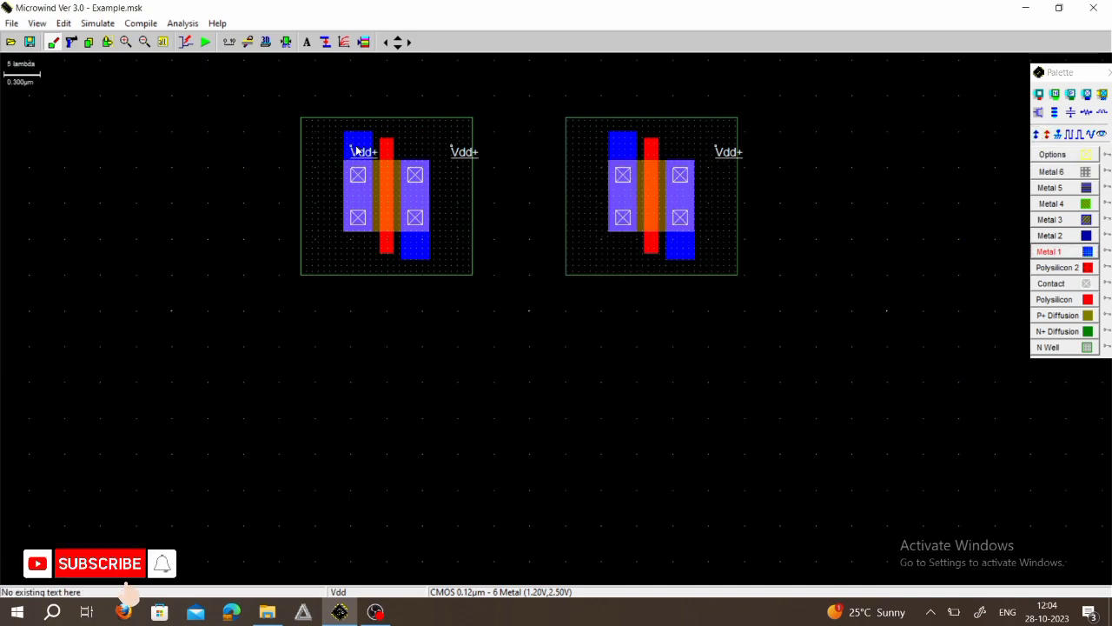
pyautogui.click(1040, 137)
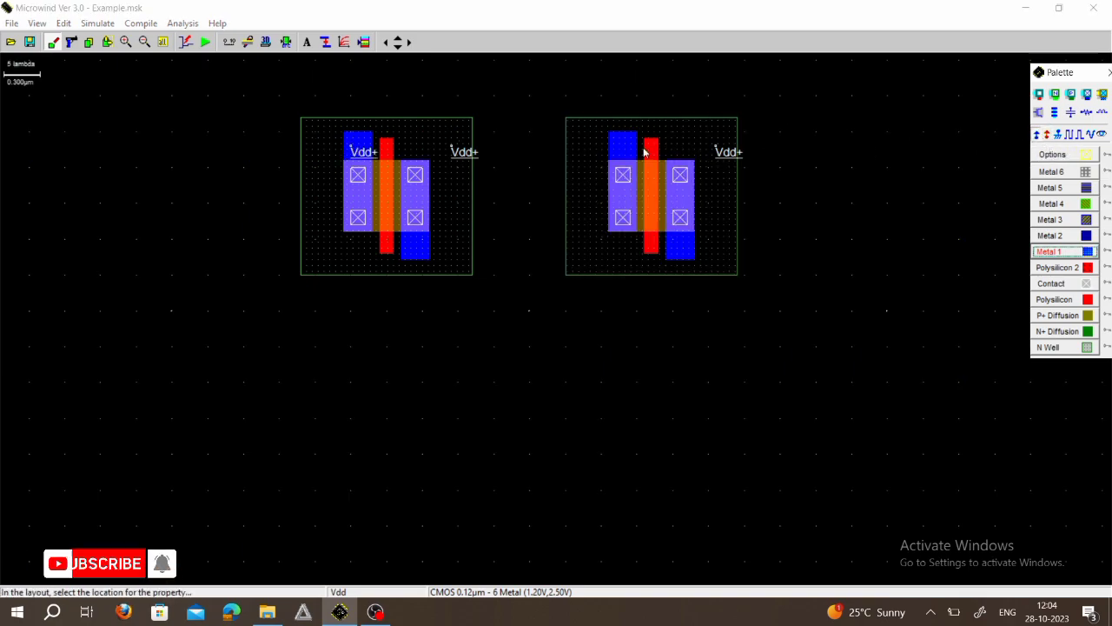
pyautogui.click(615, 148)
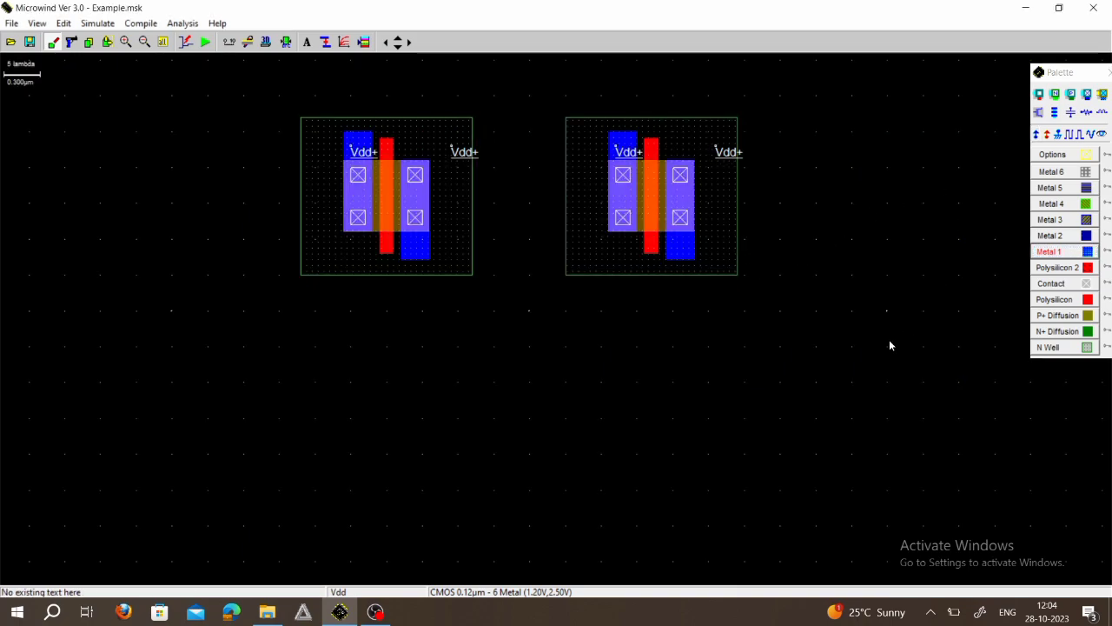
# Step: Generate an nMOS with 0.600 µm width and 0.120 µm length, centred below the two pMOS transistors
pyautogui.click(1039, 113)
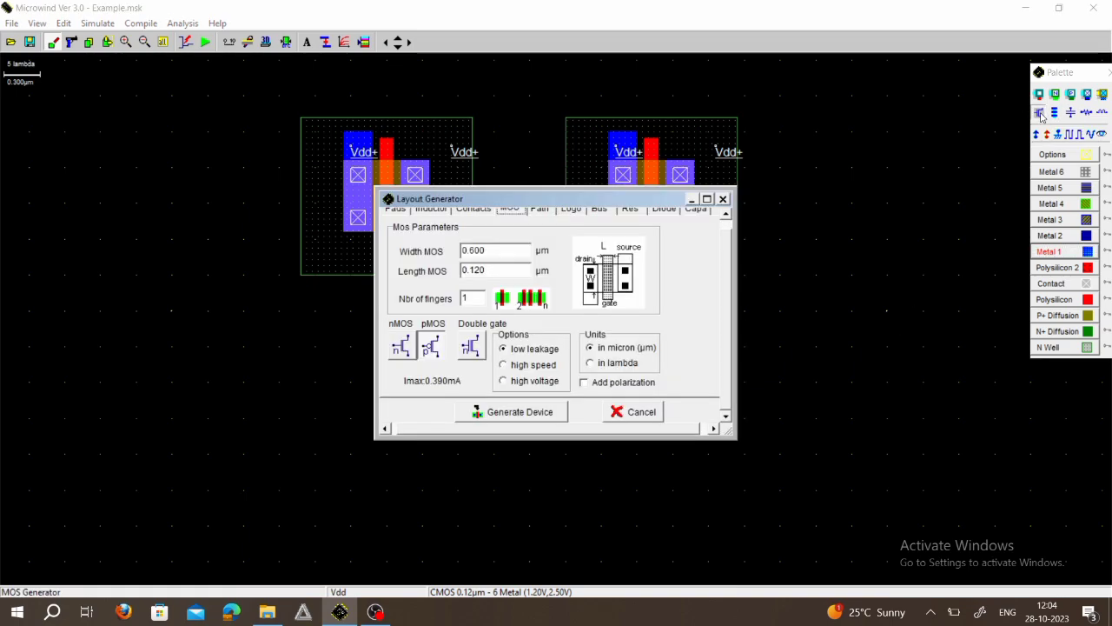
pyautogui.click(392, 349)
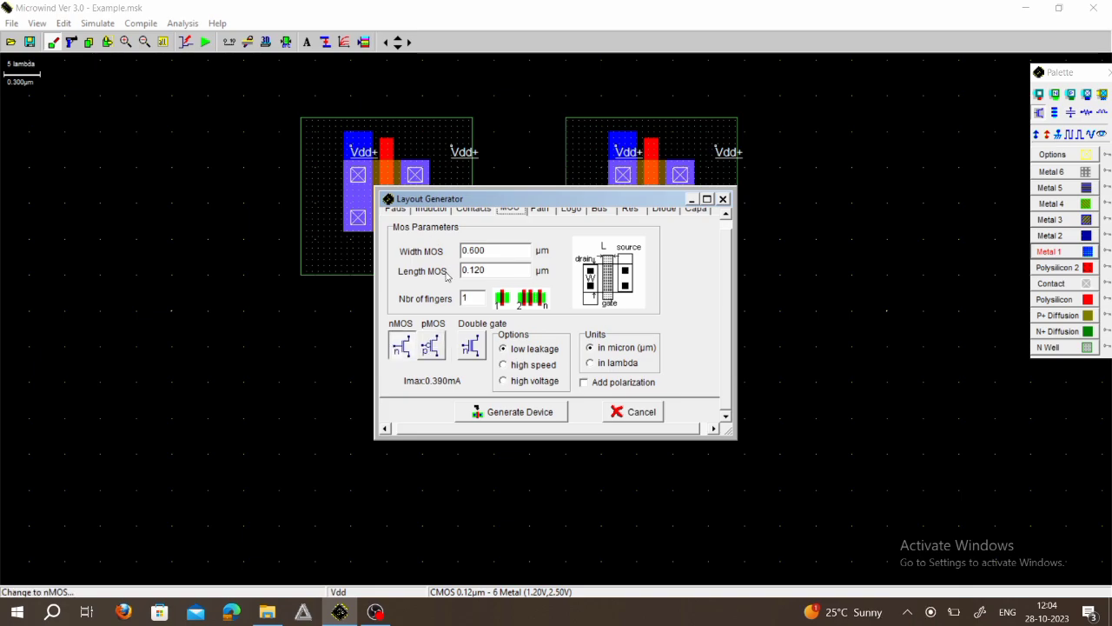
pyautogui.click(508, 415)
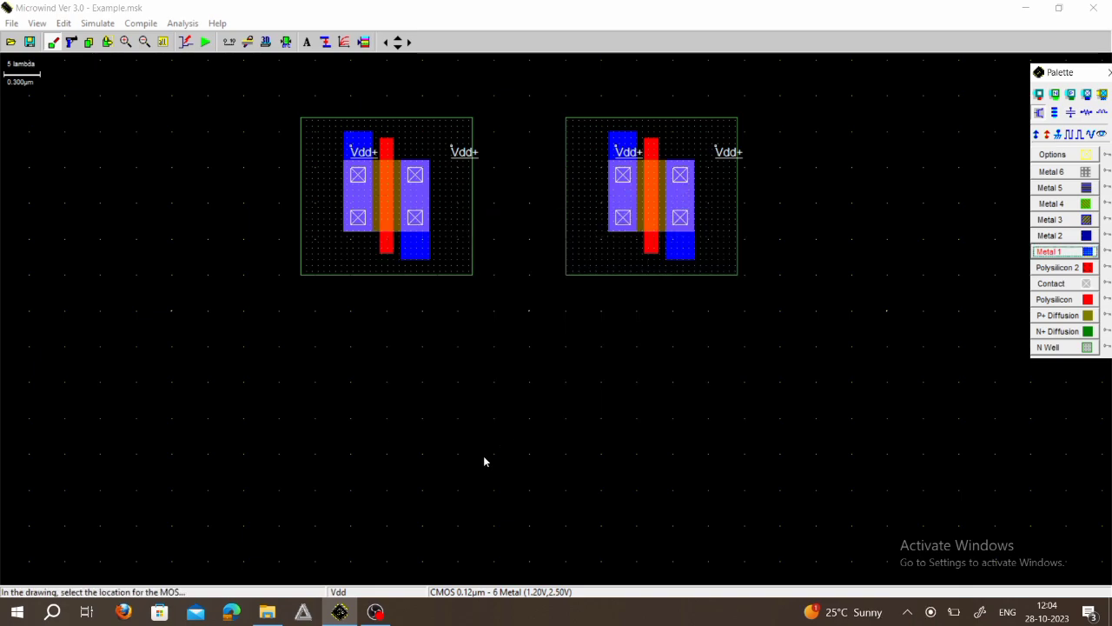
pyautogui.click(484, 461)
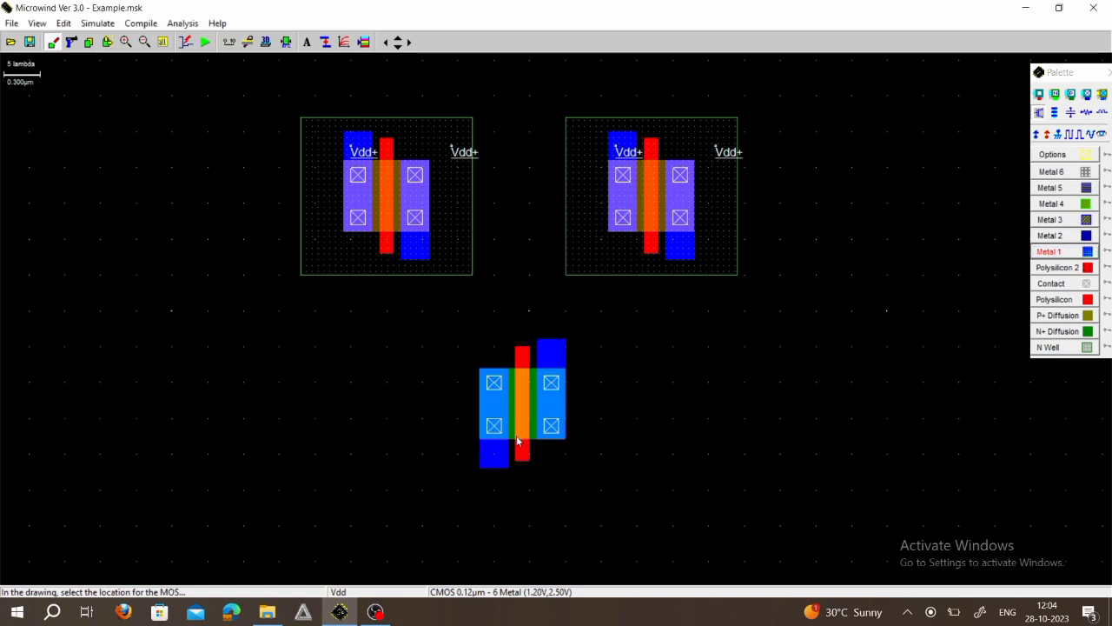
# Step: Generate a second nMOS of the same size below the first nMOS, leaving a gap between them
pyautogui.click(143, 44)
pyautogui.click(143, 43)
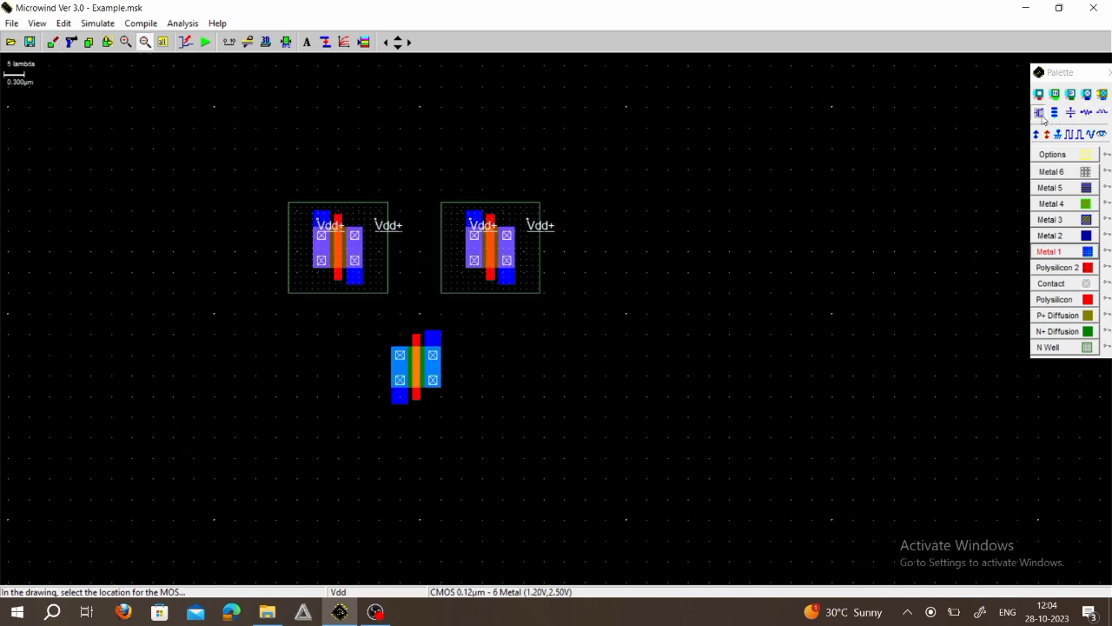
pyautogui.click(1042, 116)
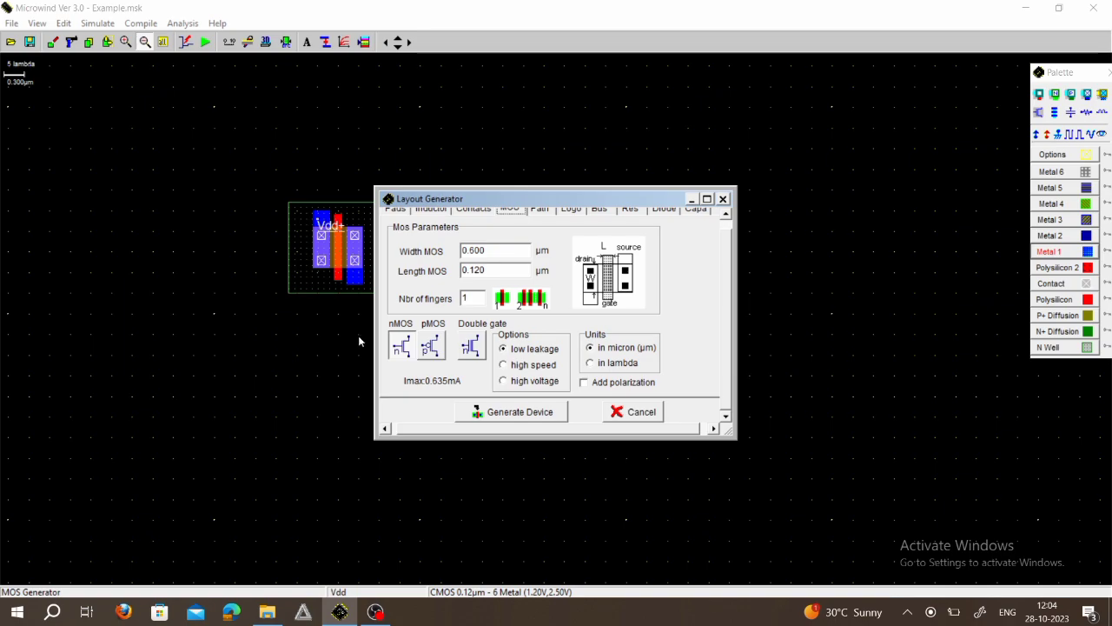
pyautogui.click(529, 413)
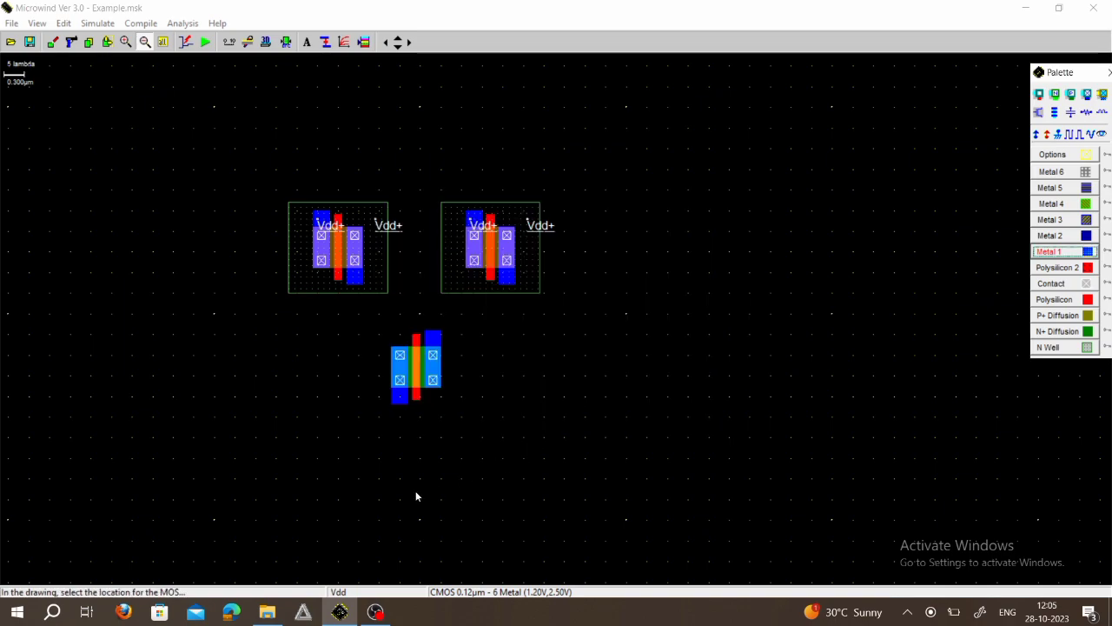
pyautogui.click(414, 520)
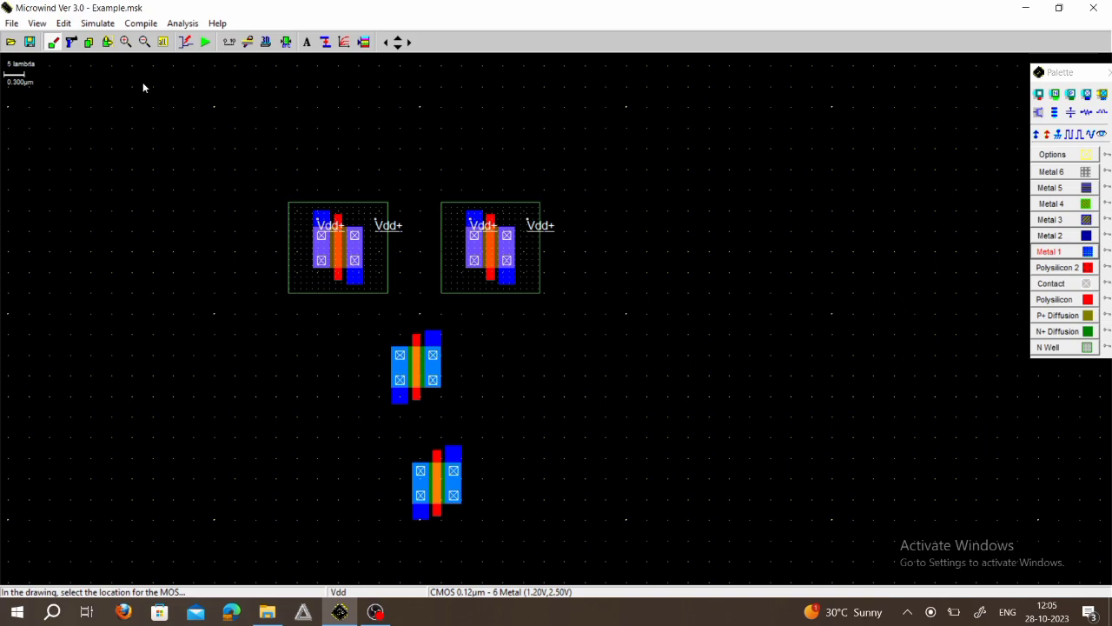
# Step: Move the upper nMOS transistor directly under the pMOS on the left
pyautogui.click(106, 42)
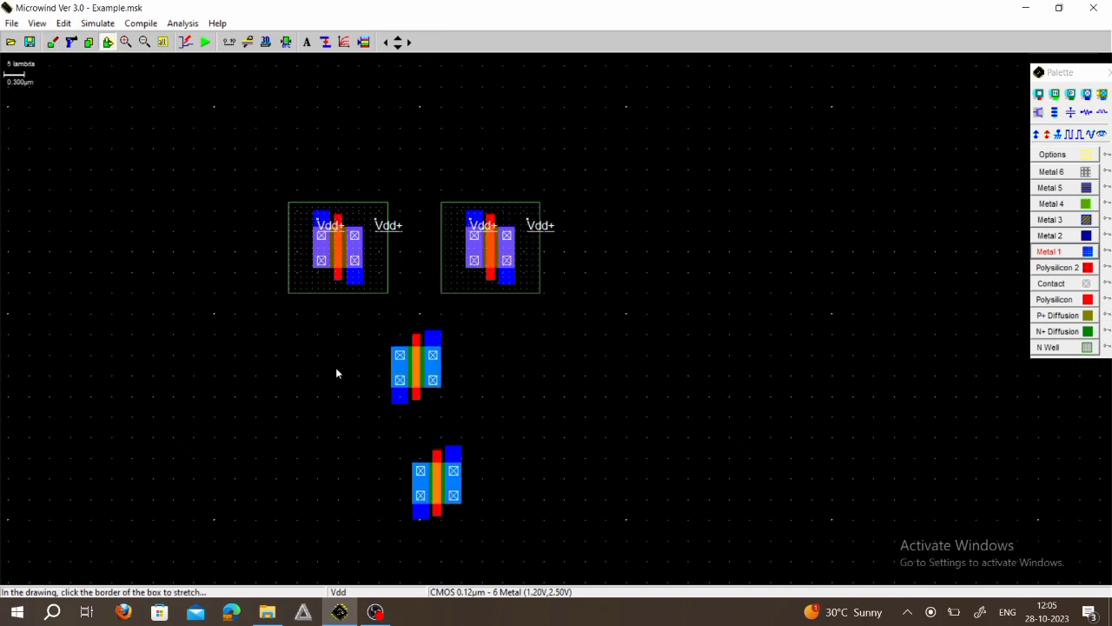
pyautogui.moveTo(365, 327); pyautogui.dragTo(464, 415)
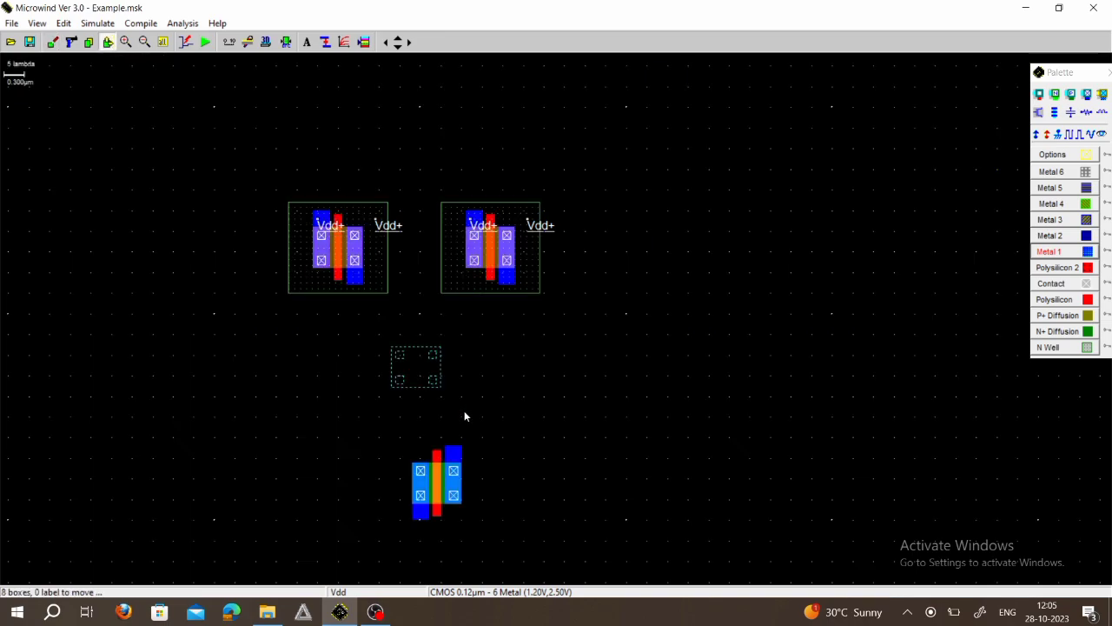
pyautogui.click(386, 418)
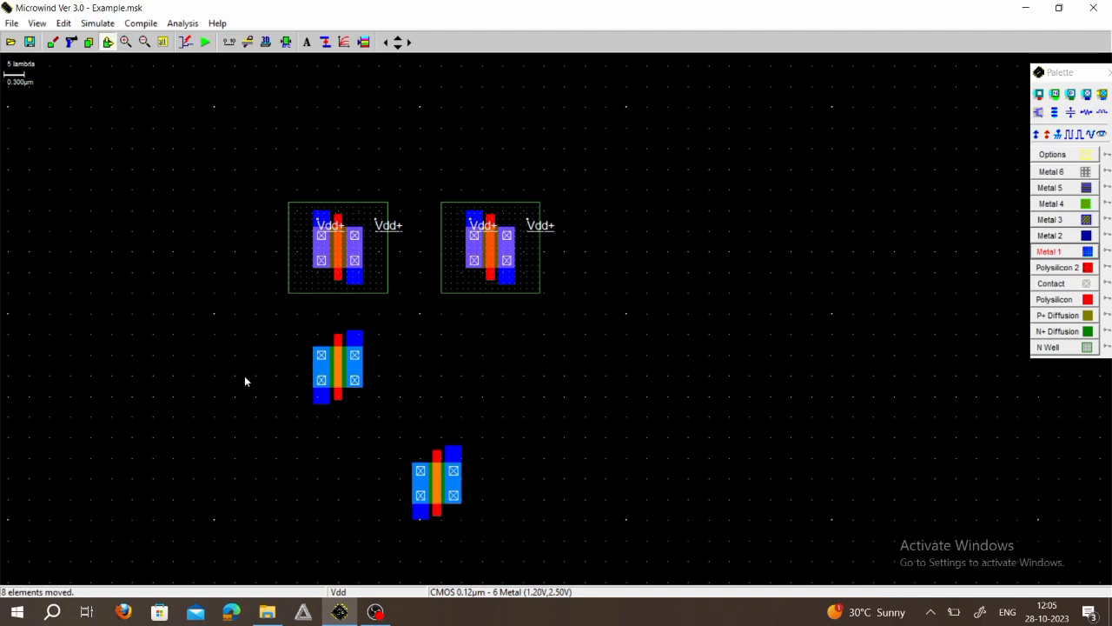
# Step: Move the upper nMOS from under the left pMOS to just above the lower nMOS, nearly in line with it
pyautogui.click(108, 42)
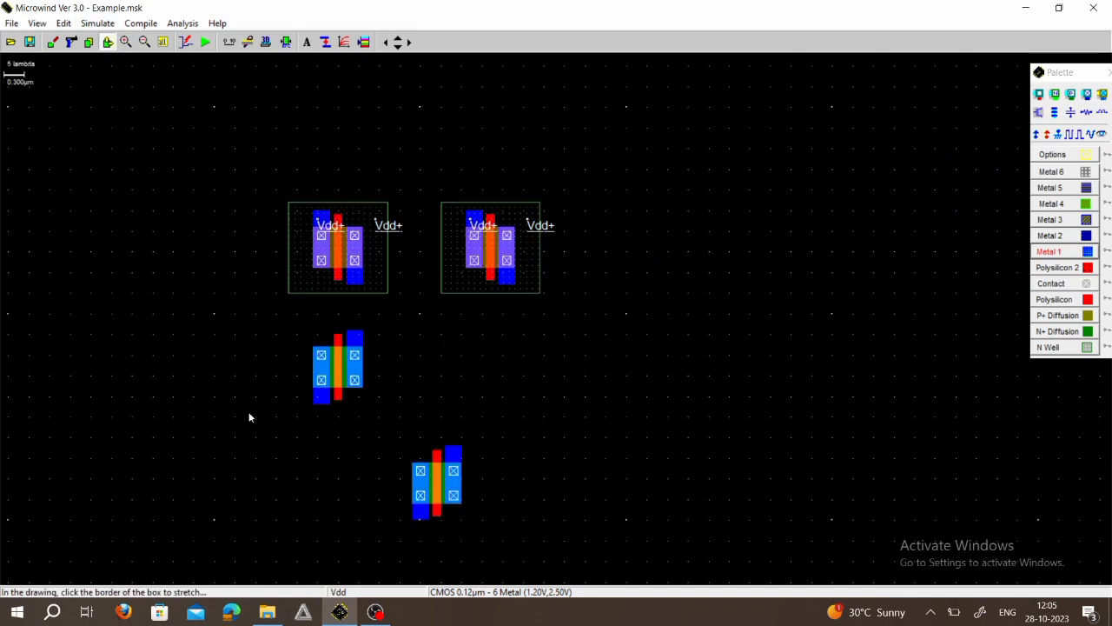
pyautogui.moveTo(372, 461); pyautogui.dragTo(382, 459)
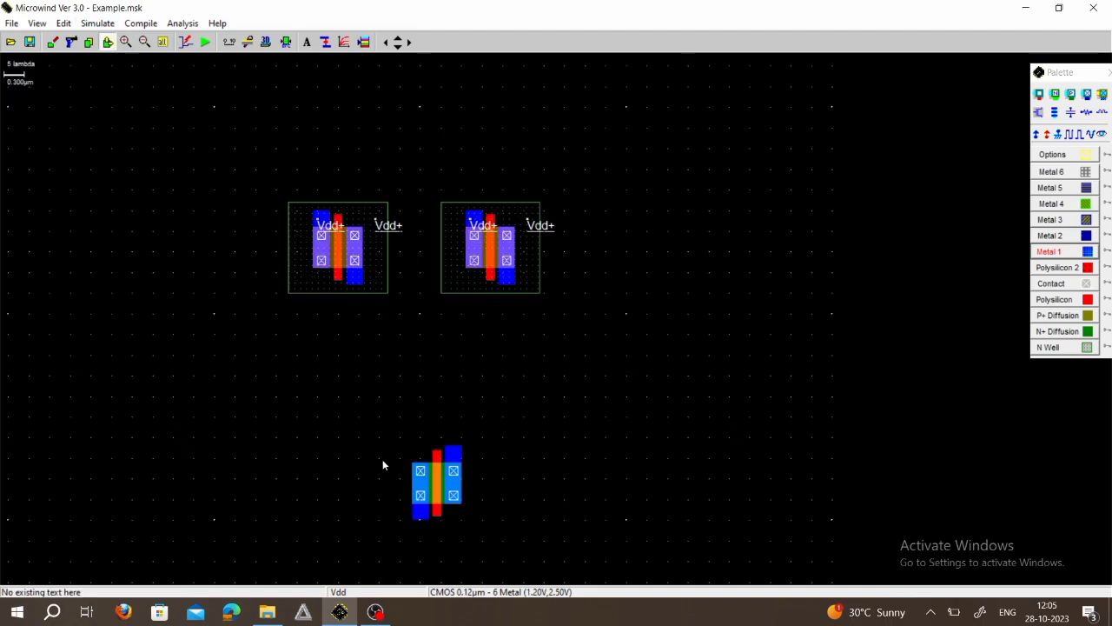
pyautogui.click(479, 485)
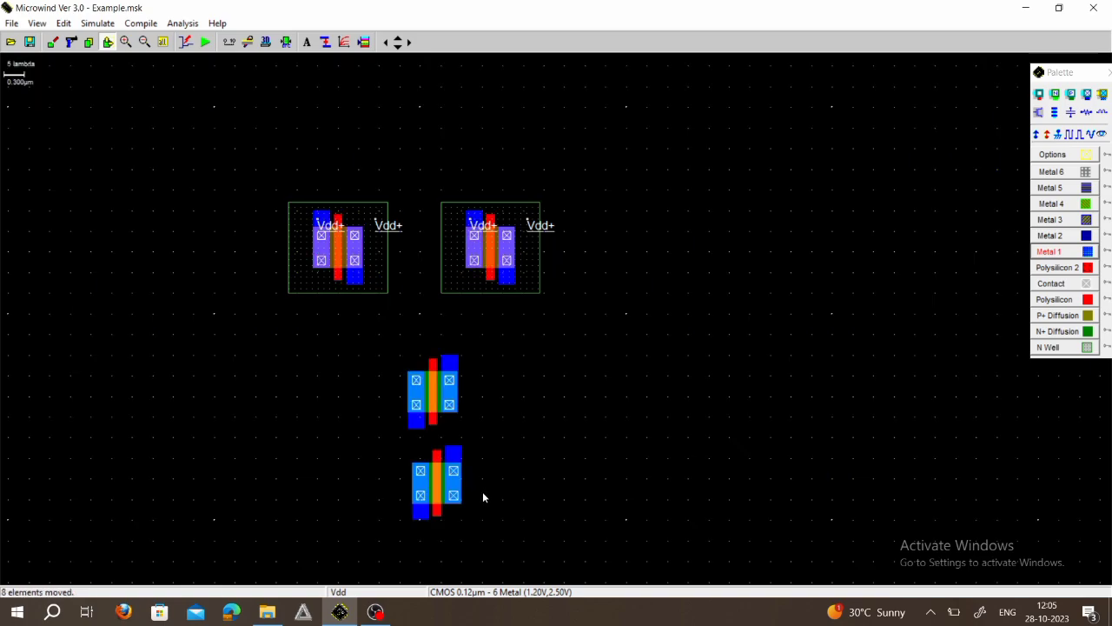
# Step: Move the upper nMOS transistor slightly so its gate lines up vertically with the lower nMOS gate
pyautogui.click(108, 42)
pyautogui.moveTo(370, 322); pyautogui.dragTo(465, 437)
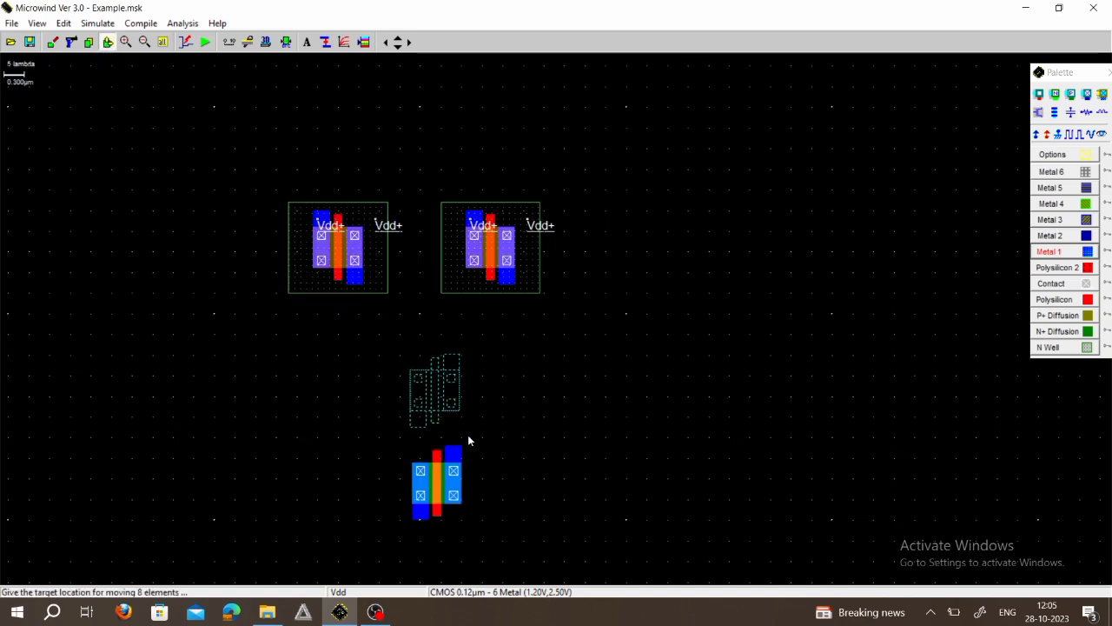
pyautogui.click(467, 441)
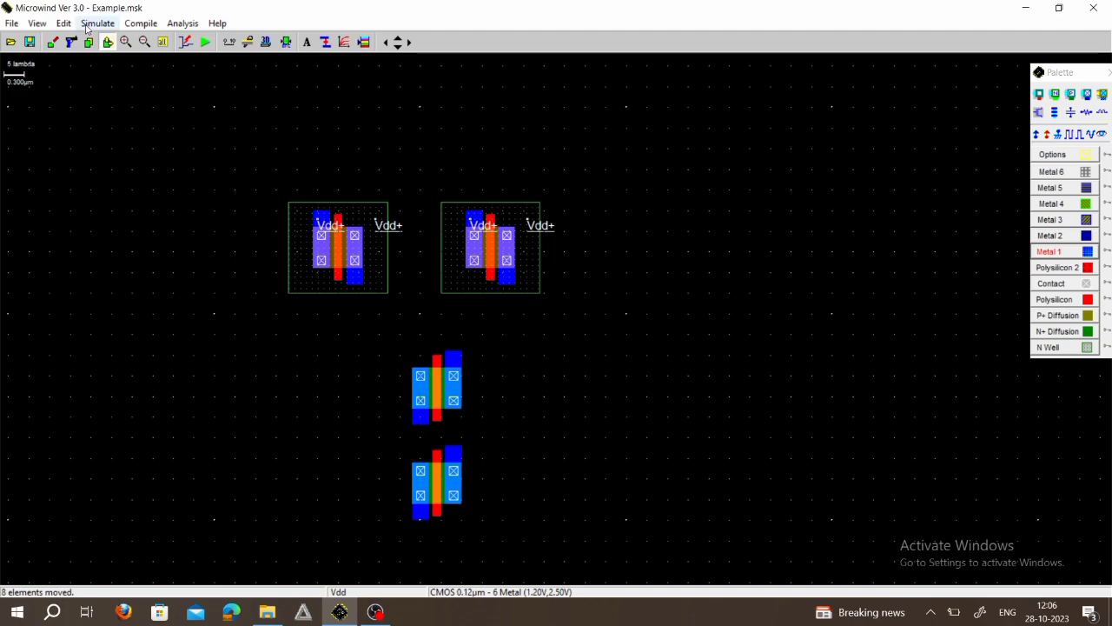
# Step: Shift the lower nMOS sideways and slightly down until its right metal strip lines up under the upper nMOS's left metal strip
pyautogui.click(108, 41)
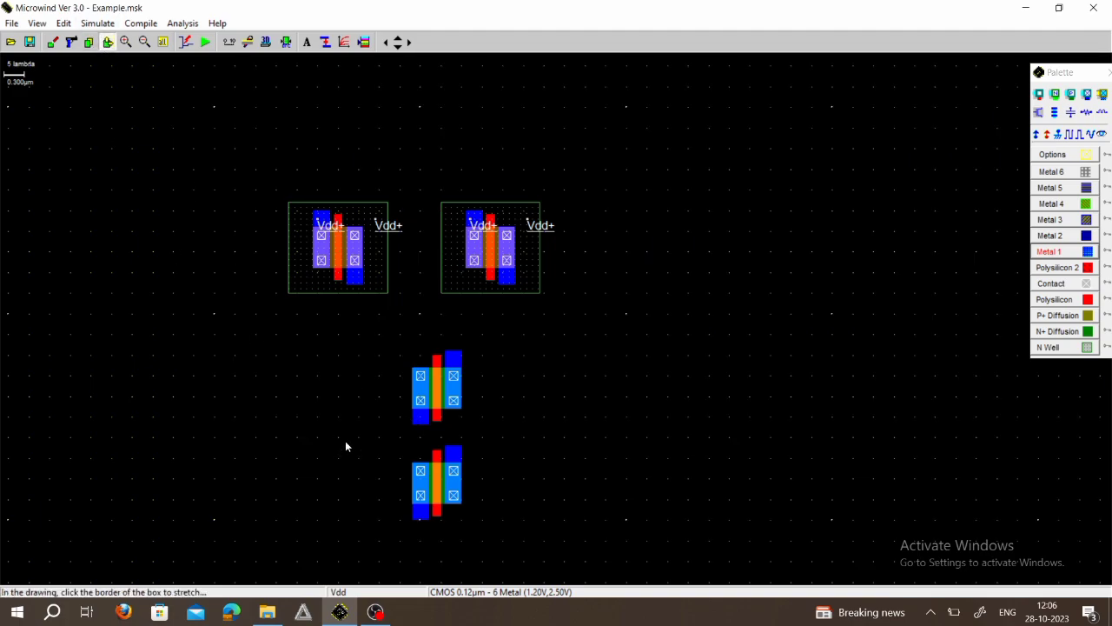
pyautogui.moveTo(353, 440); pyautogui.dragTo(465, 523)
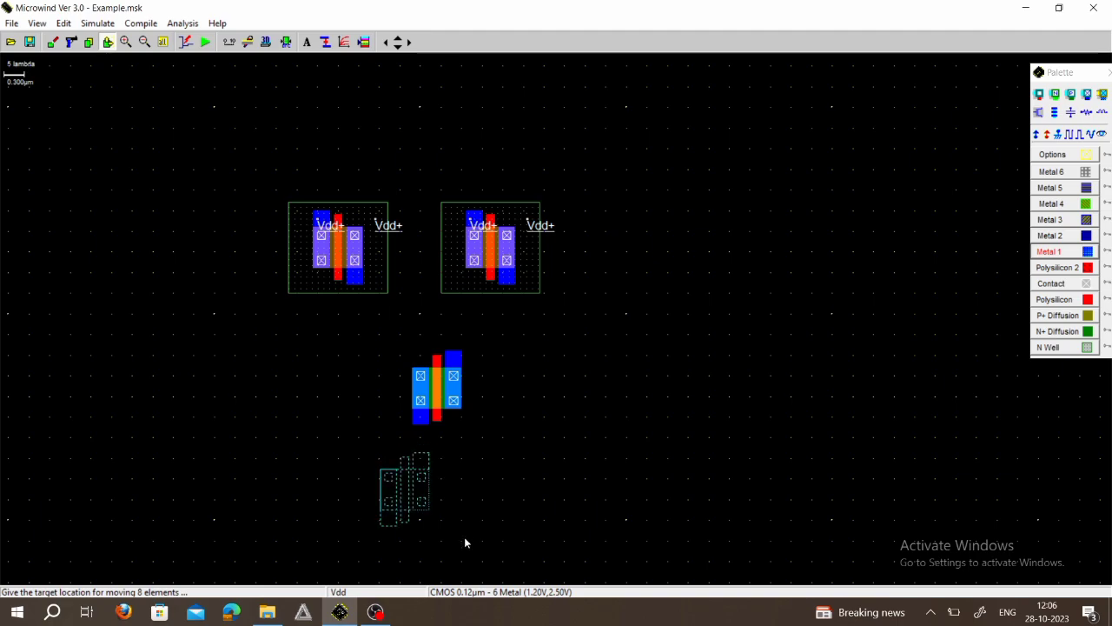
pyautogui.click(464, 536)
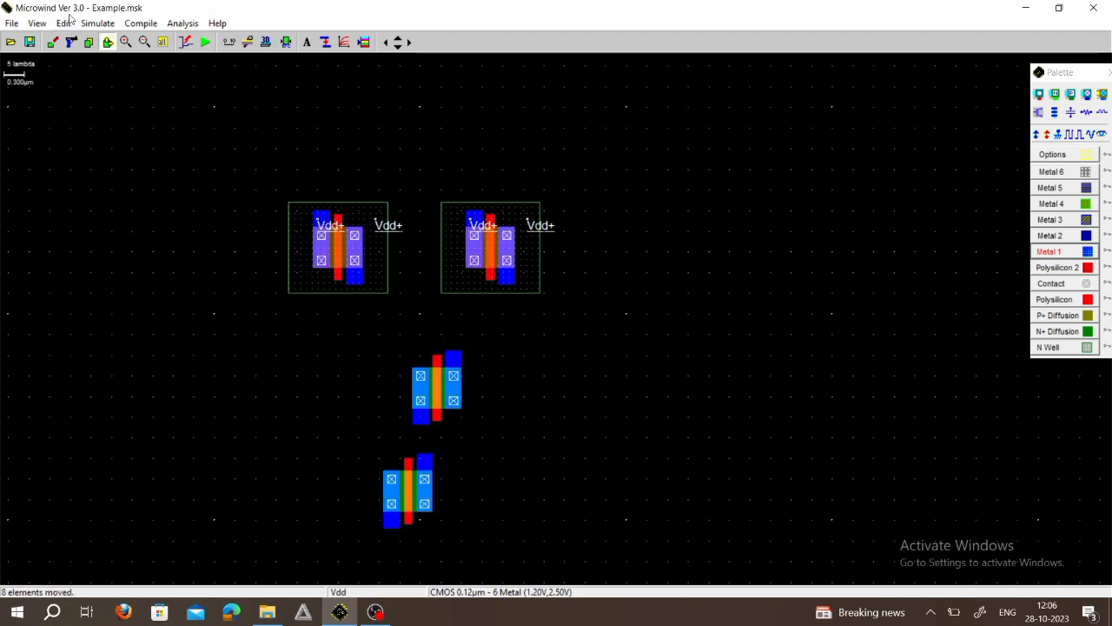
pyautogui.click(108, 41)
pyautogui.moveTo(358, 437); pyautogui.dragTo(438, 540)
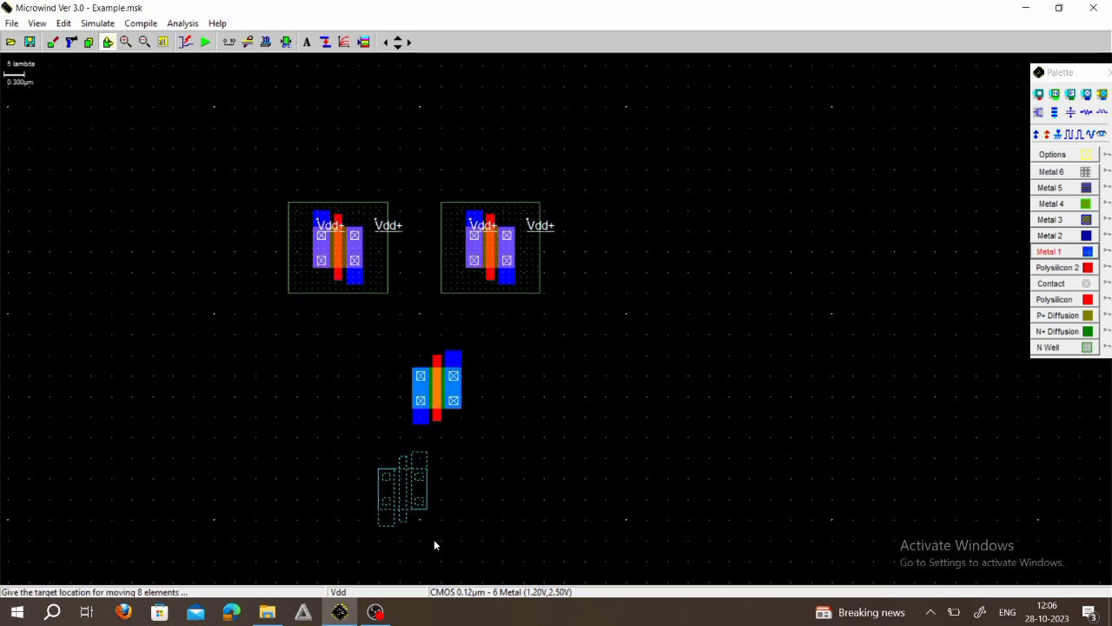
pyautogui.click(434, 540)
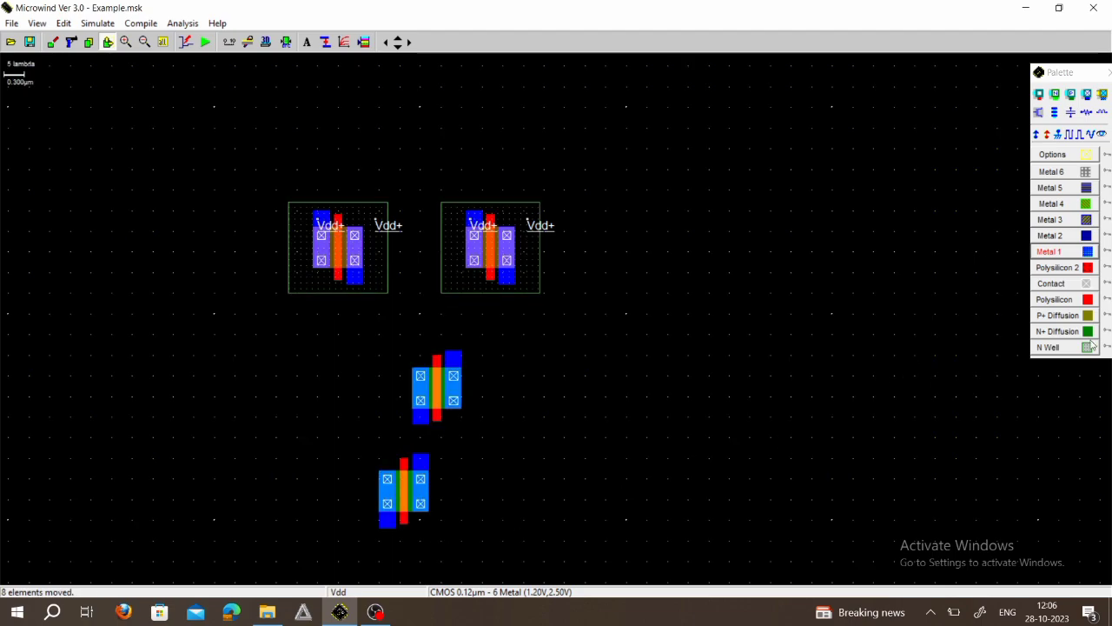
# Step: Add a Vss ground to the lower nMOS's left metal and join the two nMOS transistors with a 4 x 11 lambda Metal 1 box
pyautogui.click(1059, 136)
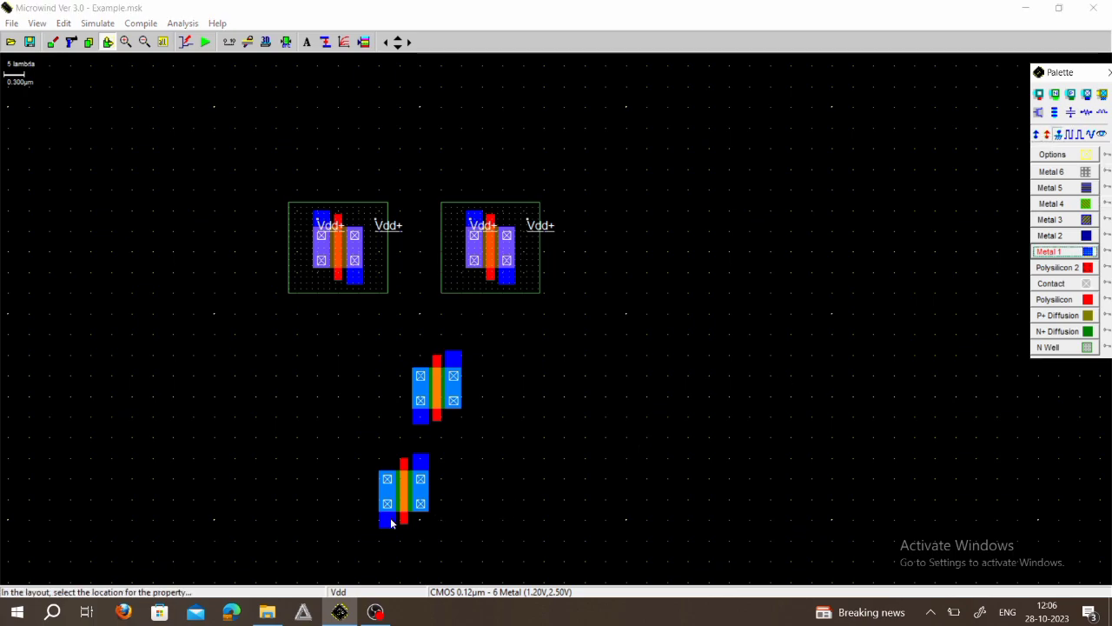
pyautogui.click(387, 522)
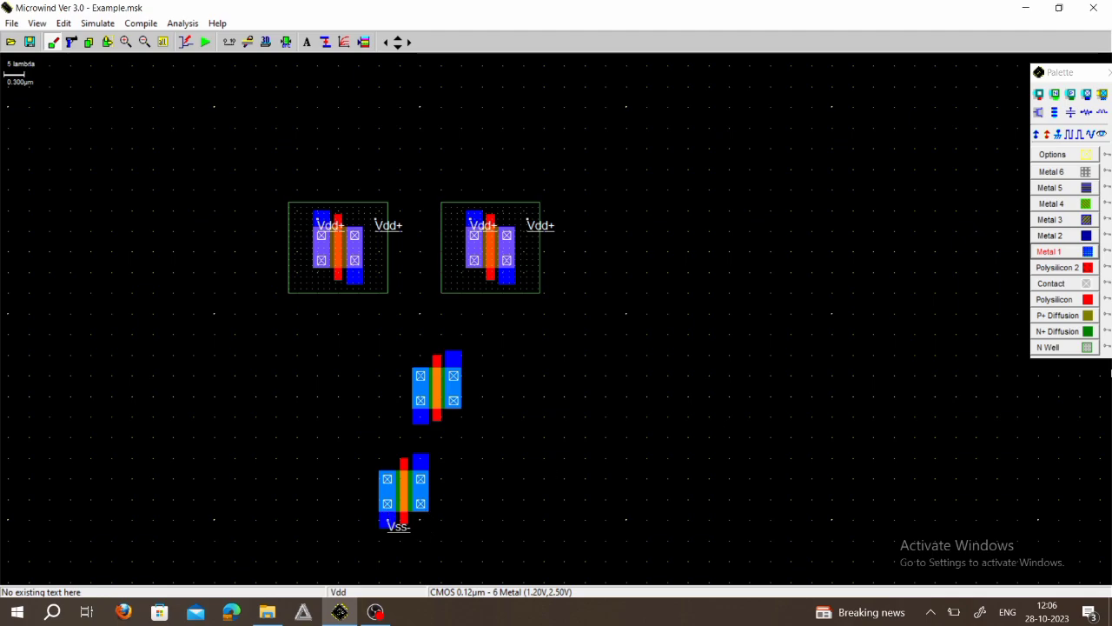
pyautogui.click(1090, 253)
pyautogui.moveTo(412, 416); pyautogui.dragTo(429, 470)
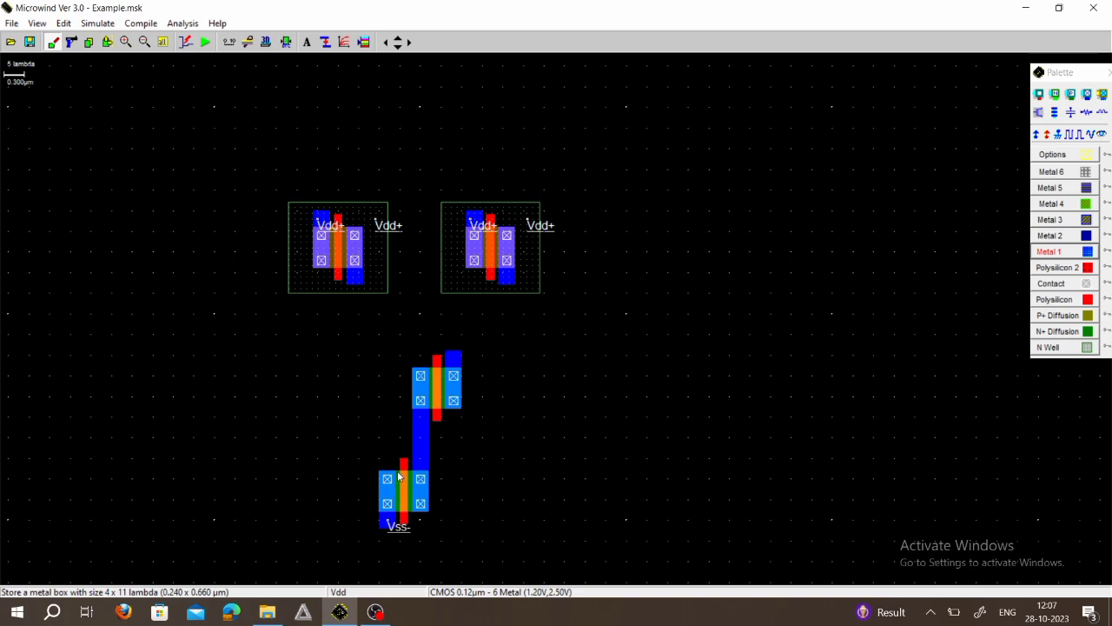
# Step: Connect the left pMOS gate to the lower nMOS gate with 2 x 44 lambda vertical and 18 x 2 lambda horizontal polysilicon boxes
pyautogui.click(1088, 298)
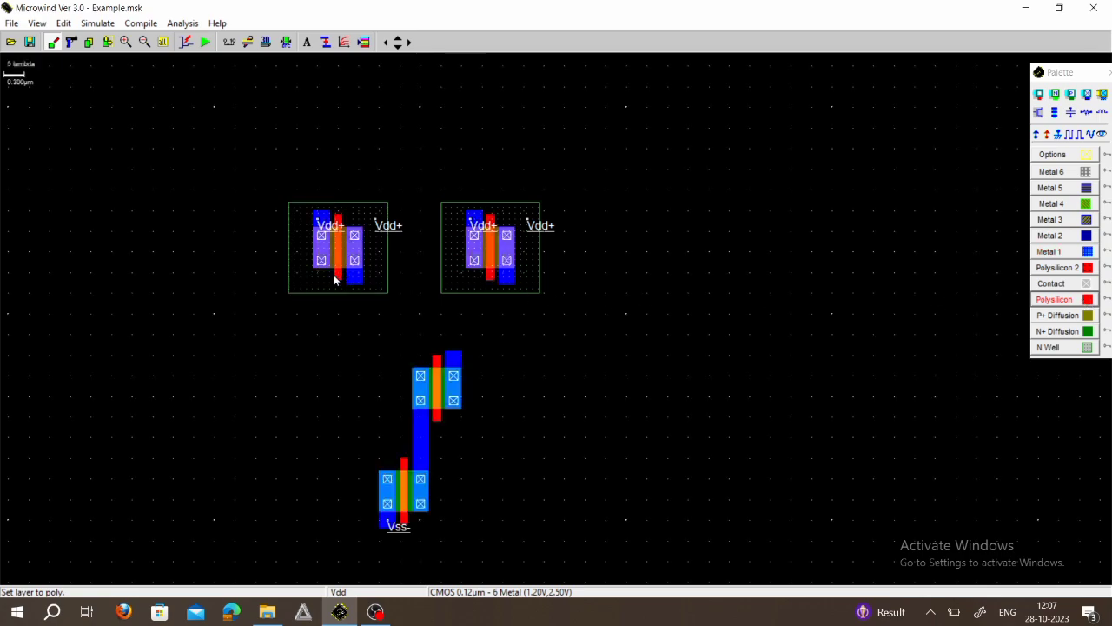
pyautogui.moveTo(335, 278); pyautogui.dragTo(340, 464)
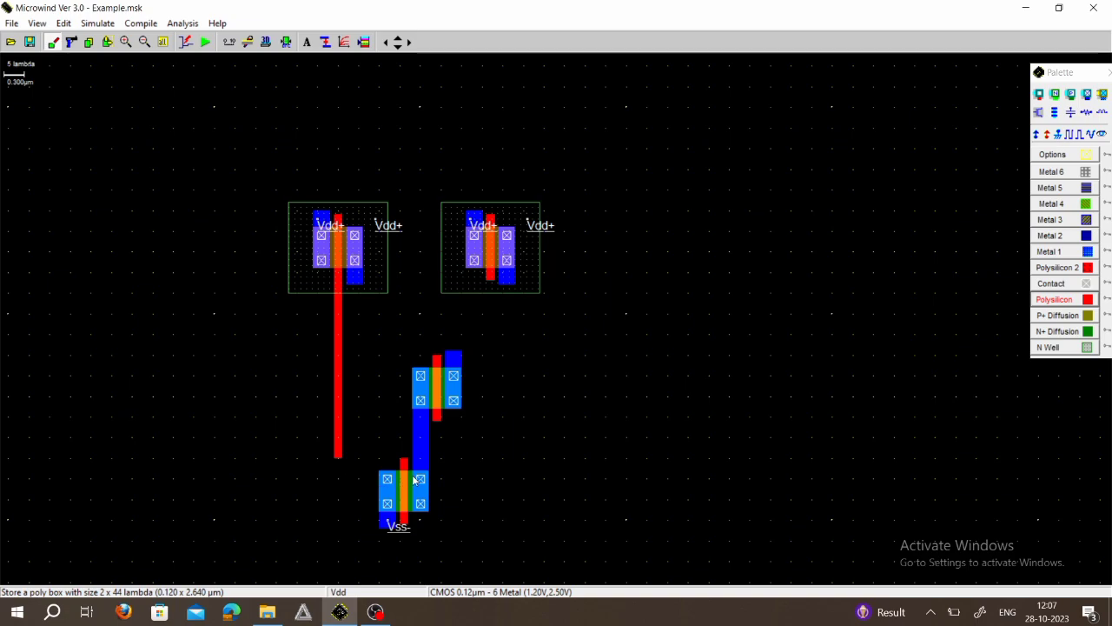
pyautogui.click(126, 42)
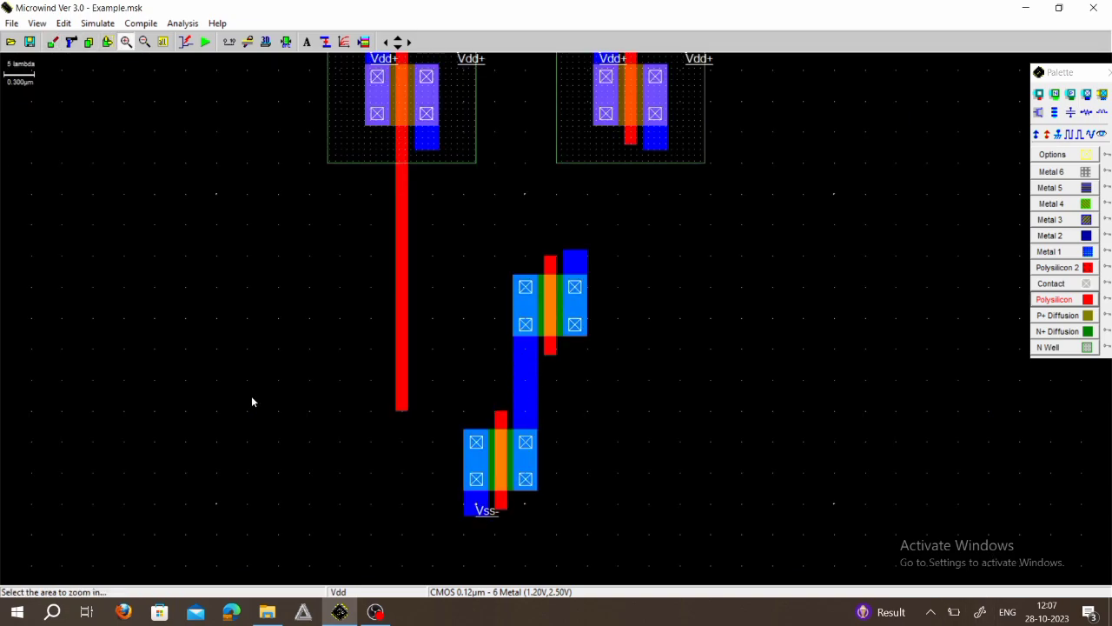
pyautogui.click(251, 402)
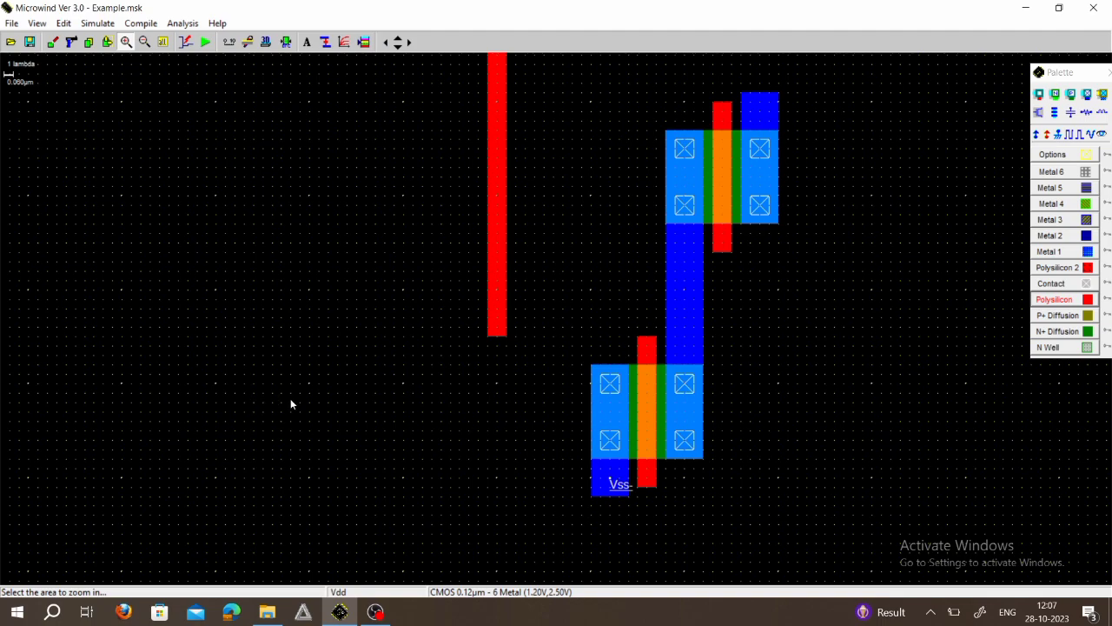
pyautogui.scroll(1, 290, 404)
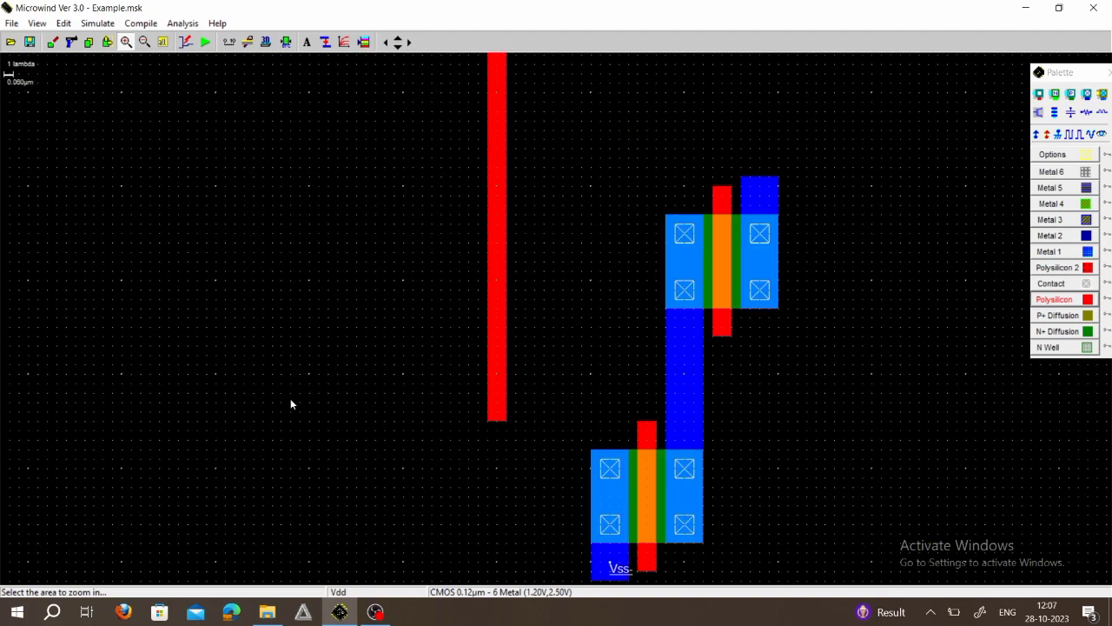
pyautogui.click(1090, 302)
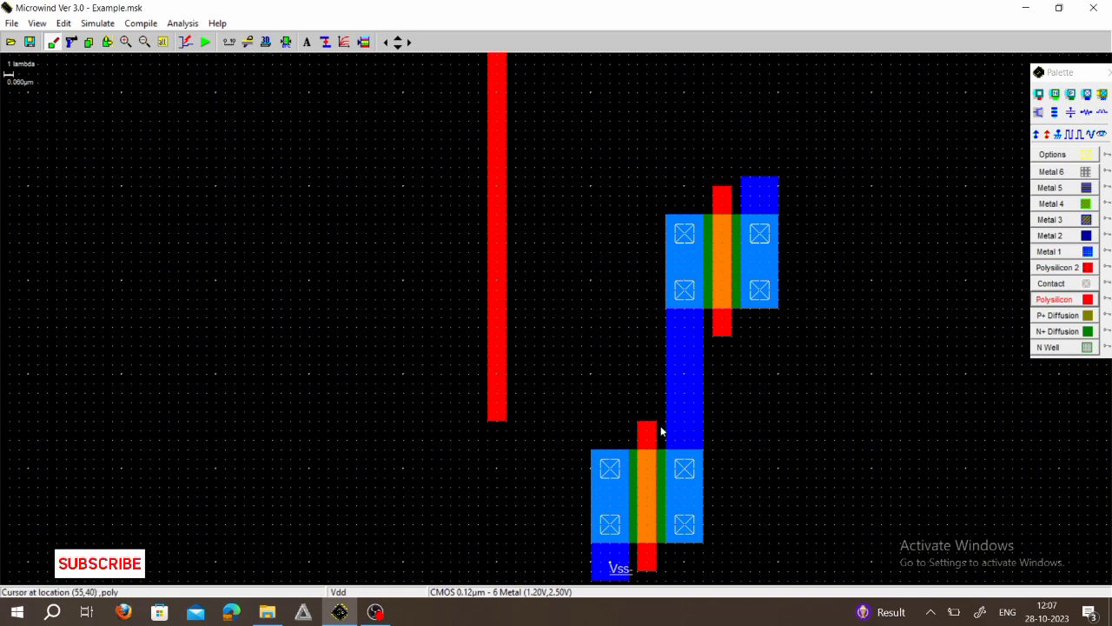
pyautogui.moveTo(655, 424); pyautogui.dragTo(488, 443)
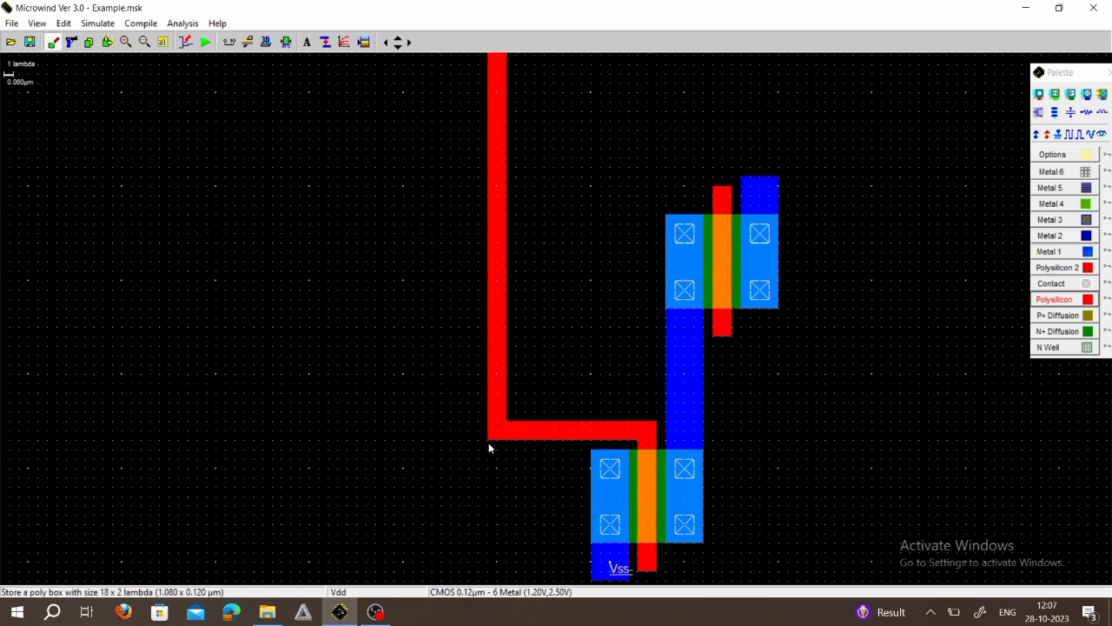
# Step: Overlay a 2 x 8 lambda polysilicon box on the corner where the left gate line meets its horizontal branch
pyautogui.click(1082, 271)
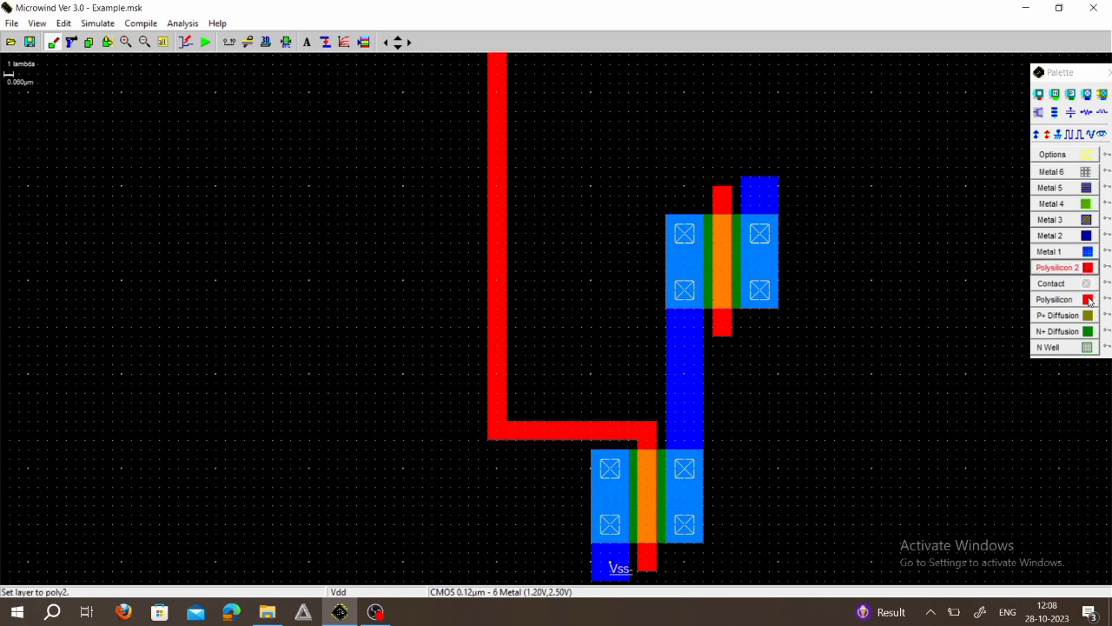
pyautogui.click(1092, 299)
pyautogui.moveTo(489, 365); pyautogui.dragTo(509, 443)
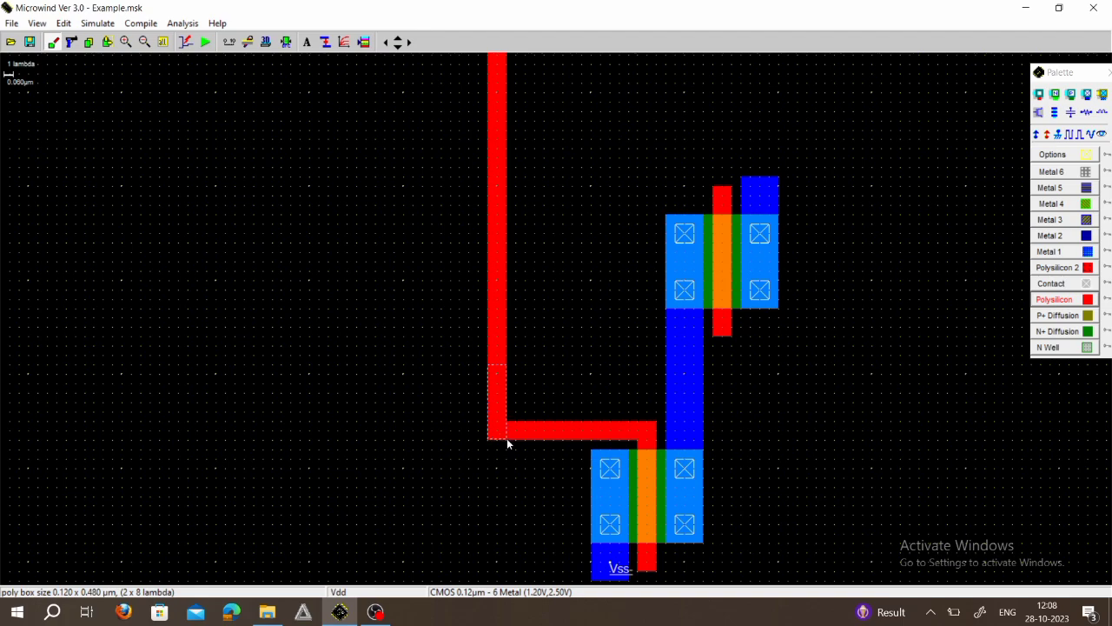
pyautogui.moveTo(506, 440); pyautogui.dragTo(507, 440)
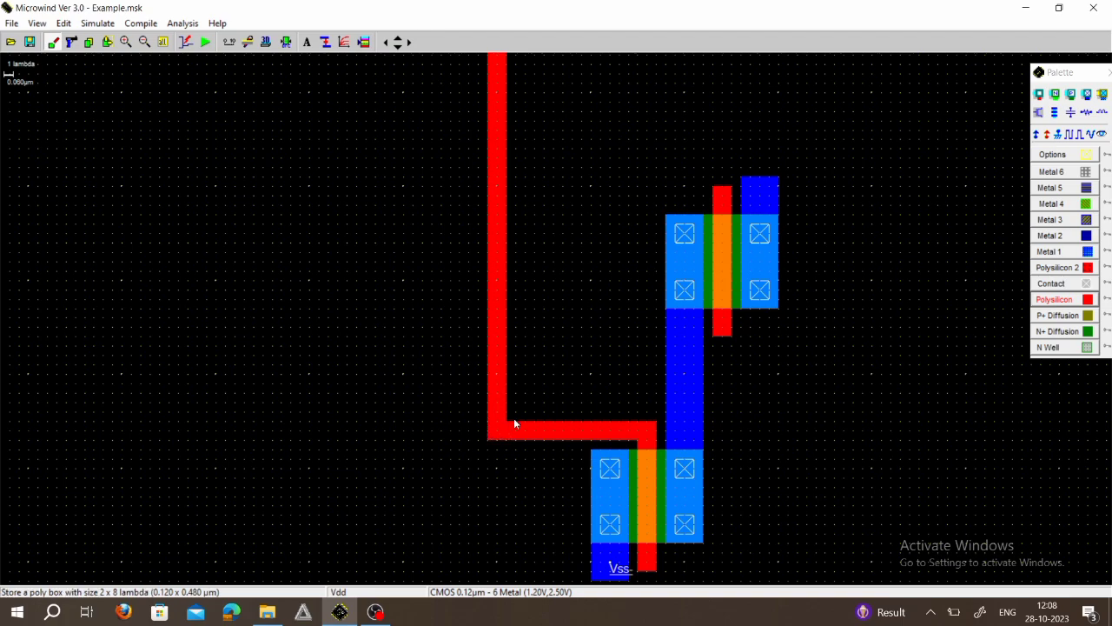
# Step: Assign a clock labelled A to the polysilicon line of the left pMOS gate
pyautogui.click(1072, 136)
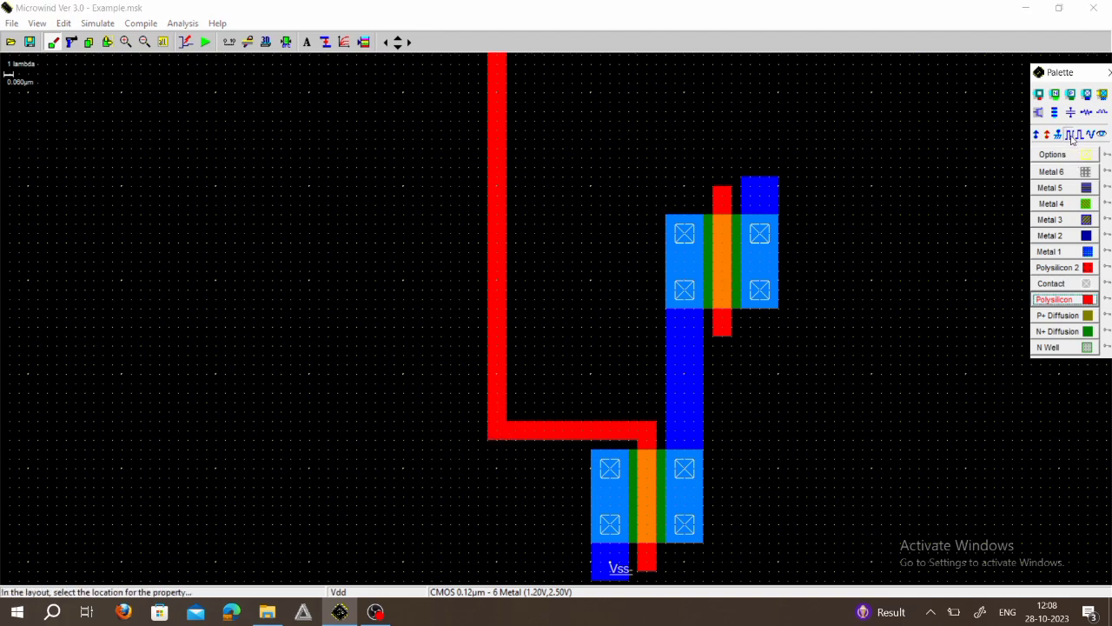
pyautogui.click(492, 169)
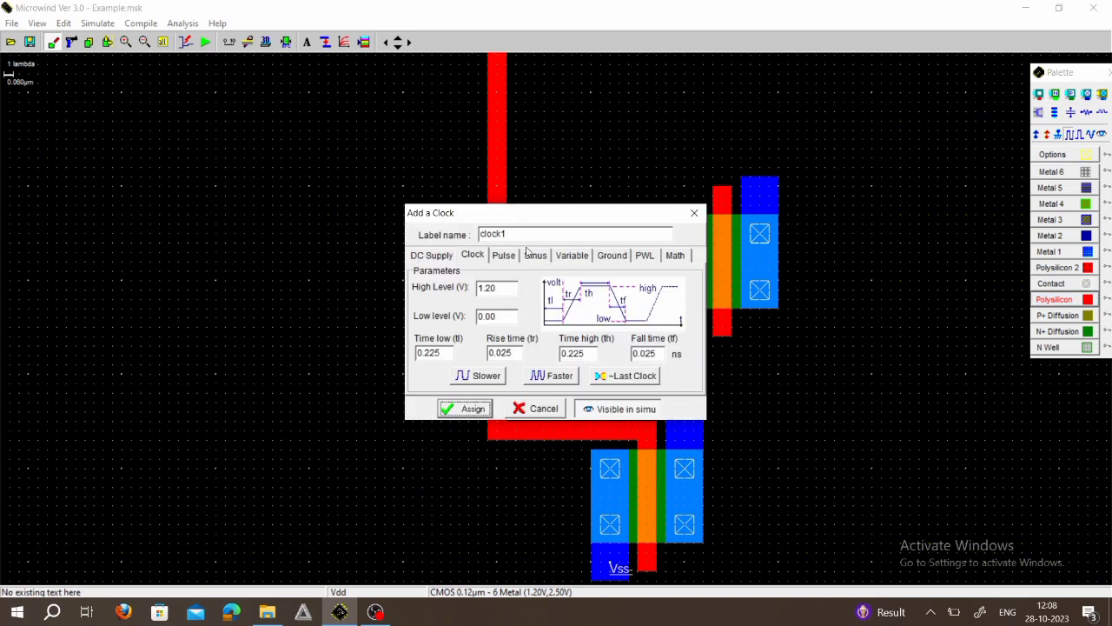
pyautogui.moveTo(520, 232); pyautogui.dragTo(467, 241)
pyautogui.write('A')
pyautogui.click(473, 258)
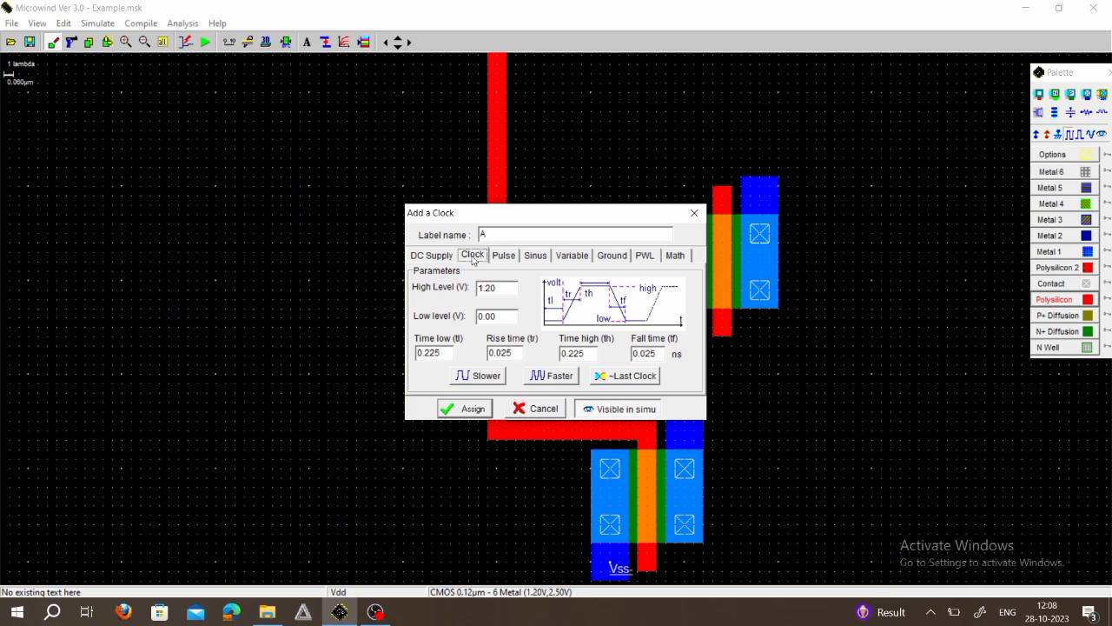
pyautogui.click(472, 408)
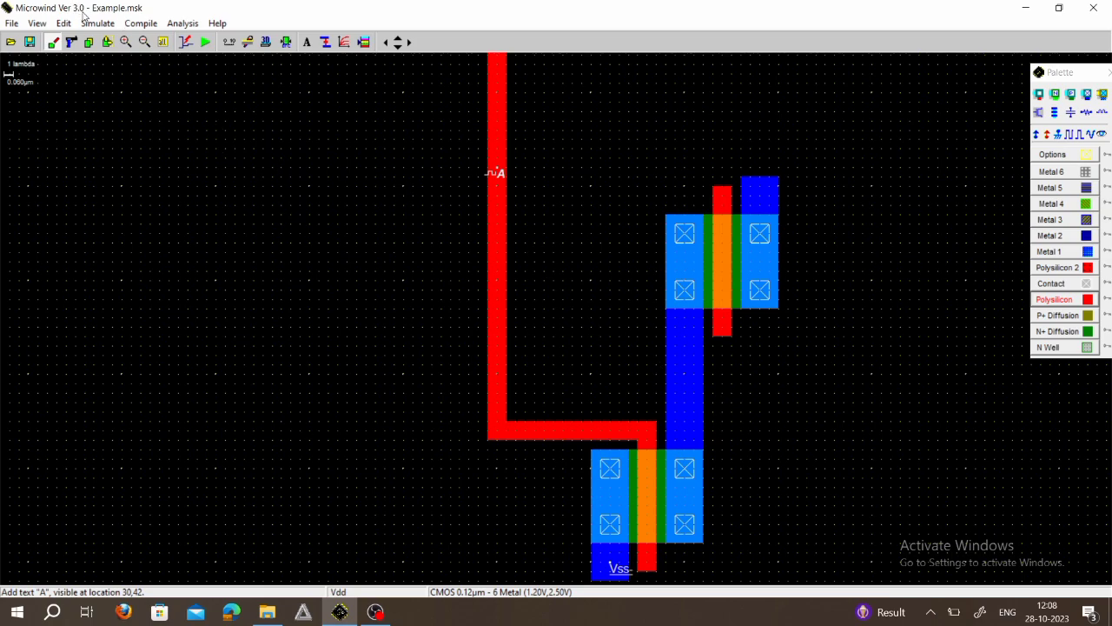
# Step: Connect the right pMOS gate to the upper nMOS gate with 2 x 35 lambda vertical and 15 x 2 lambda horizontal polysilicon boxes
pyautogui.click(144, 42)
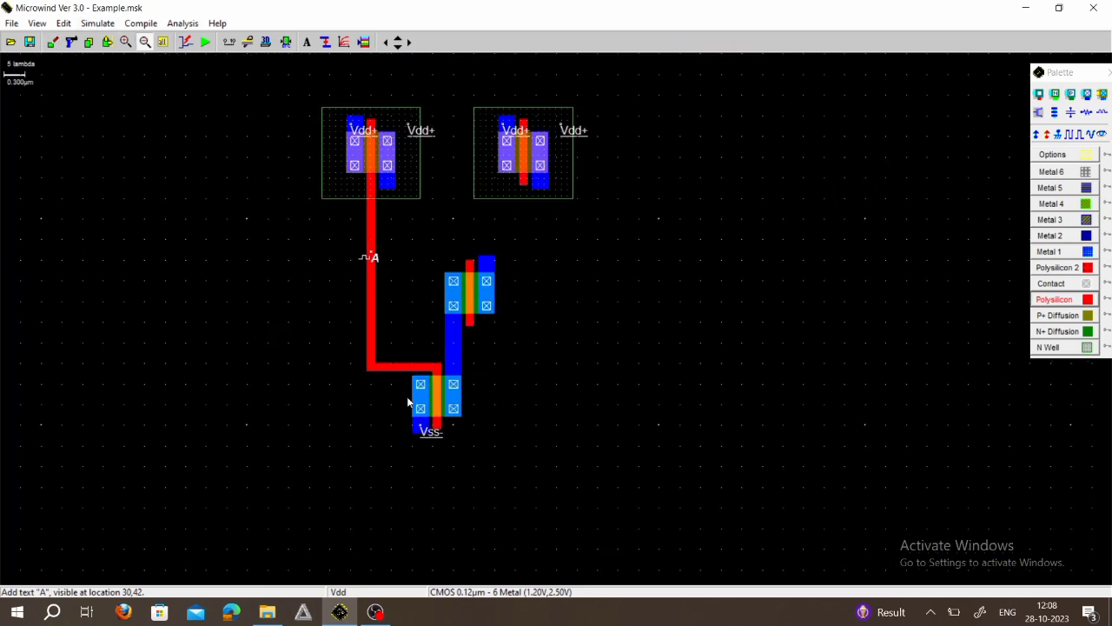
pyautogui.click(1088, 301)
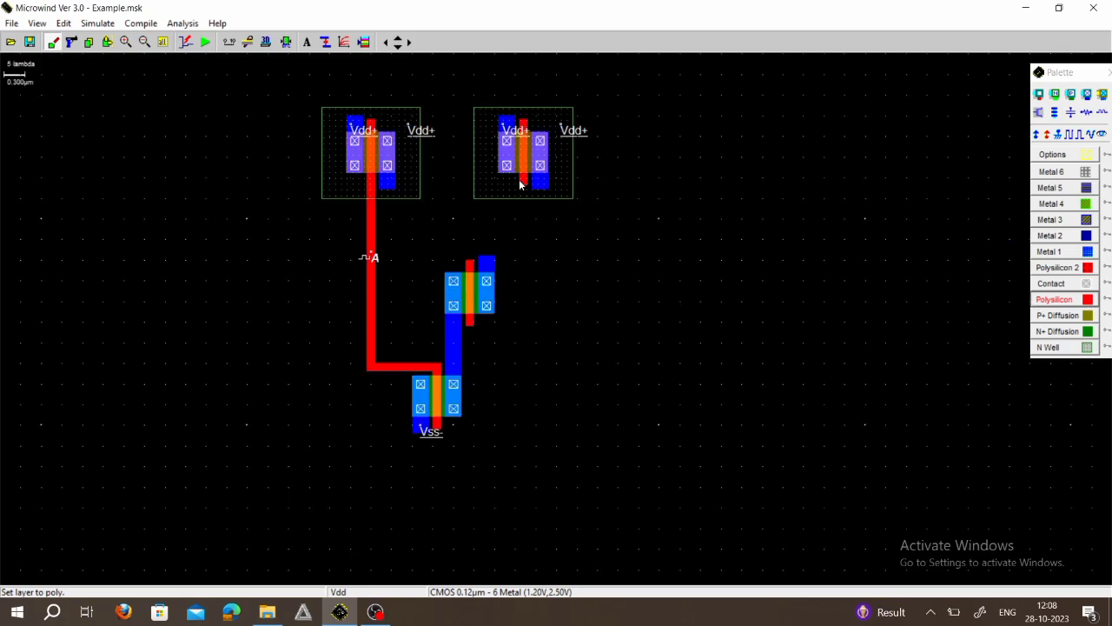
pyautogui.moveTo(520, 180); pyautogui.dragTo(527, 326)
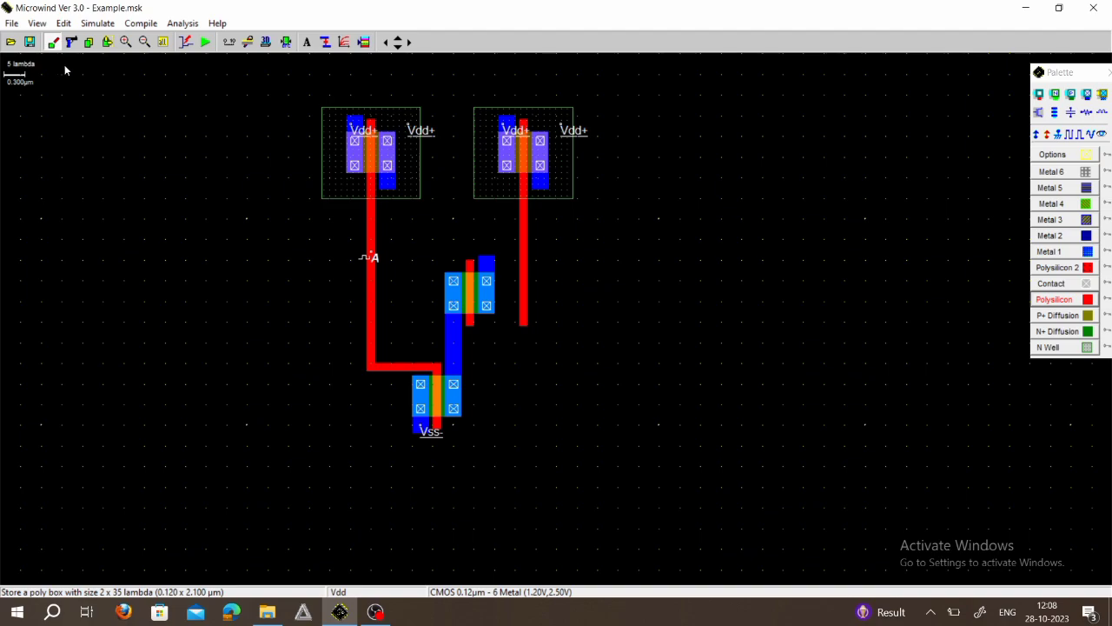
pyautogui.click(126, 42)
pyautogui.click(297, 292)
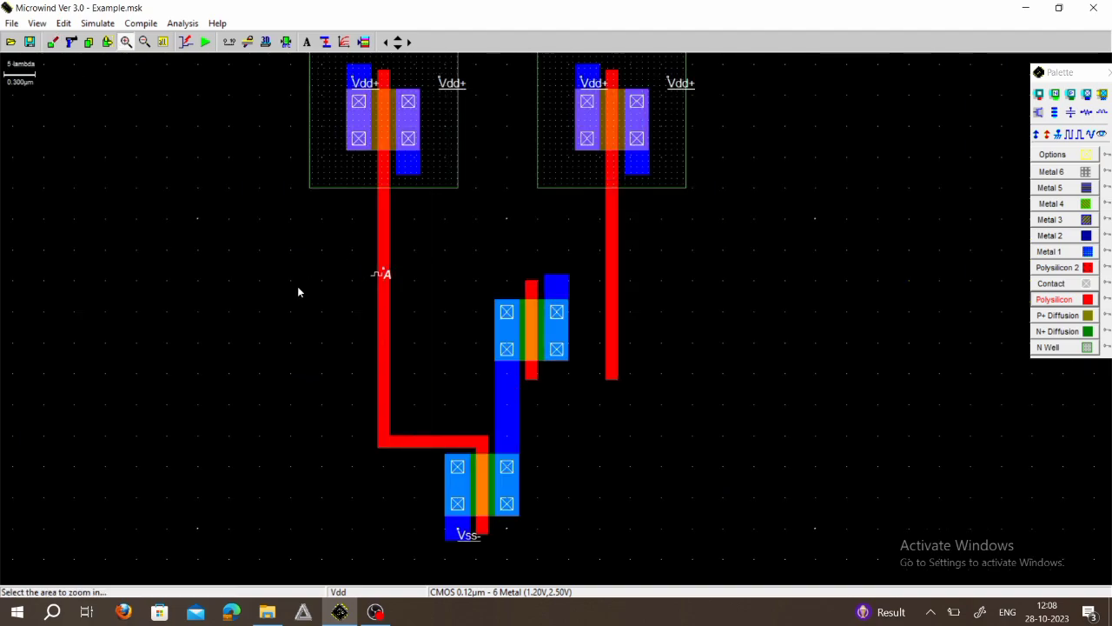
pyautogui.click(1087, 300)
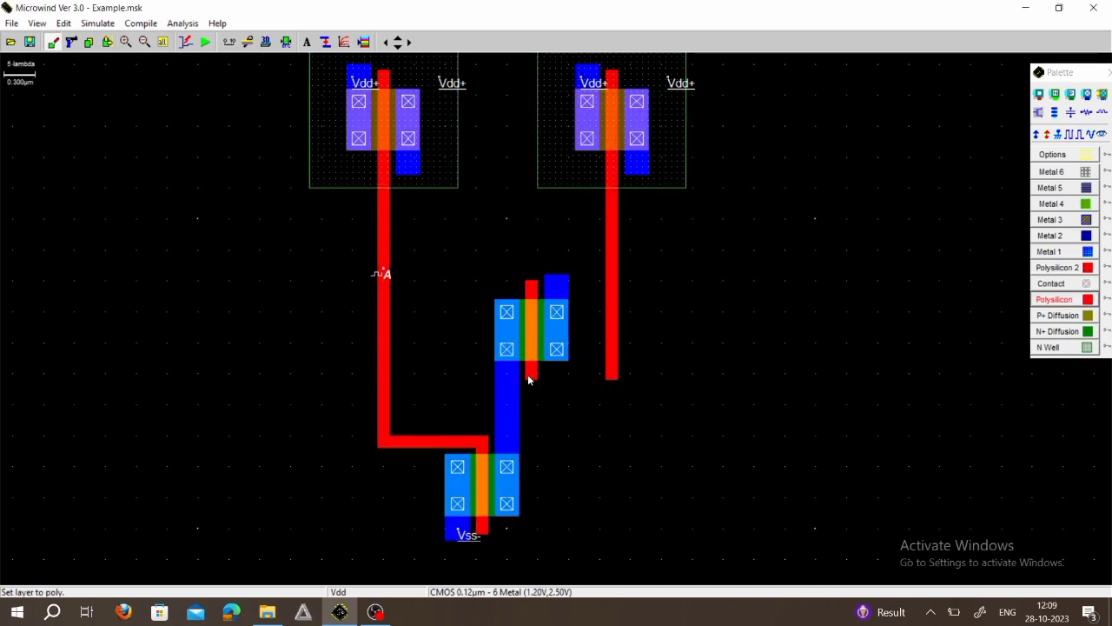
pyautogui.moveTo(530, 380)
pyautogui.mouseDown()
pyautogui.moveTo(573, 399)
pyautogui.moveTo(618, 379)
pyautogui.mouseUp()
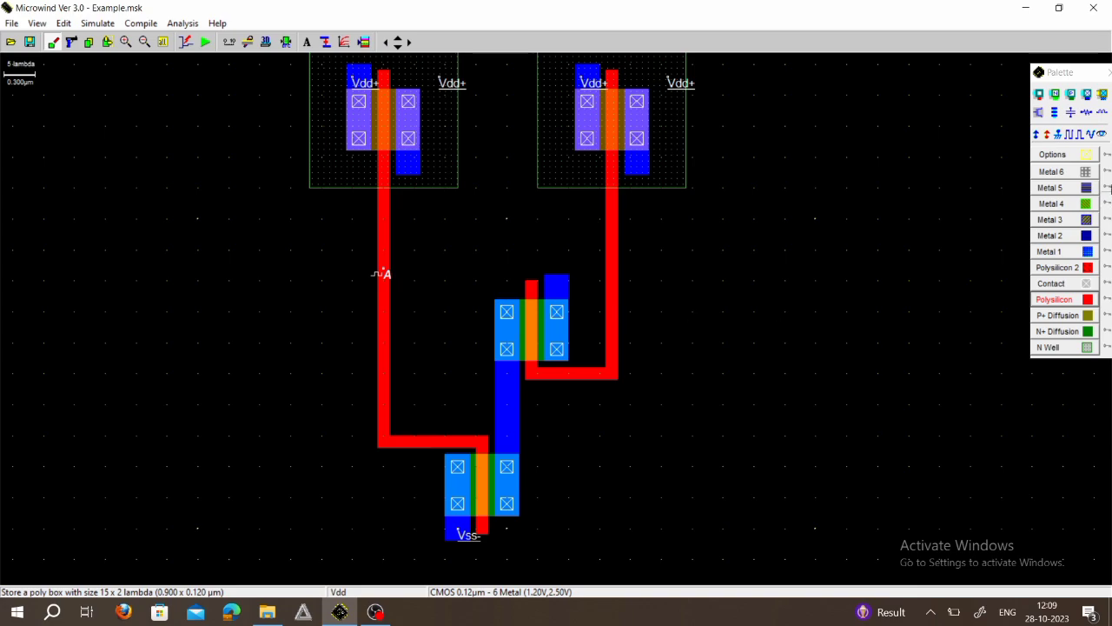
# Step: Assign a clock labelled B to the polysilicon line of the right pMOS gate
pyautogui.click(1070, 135)
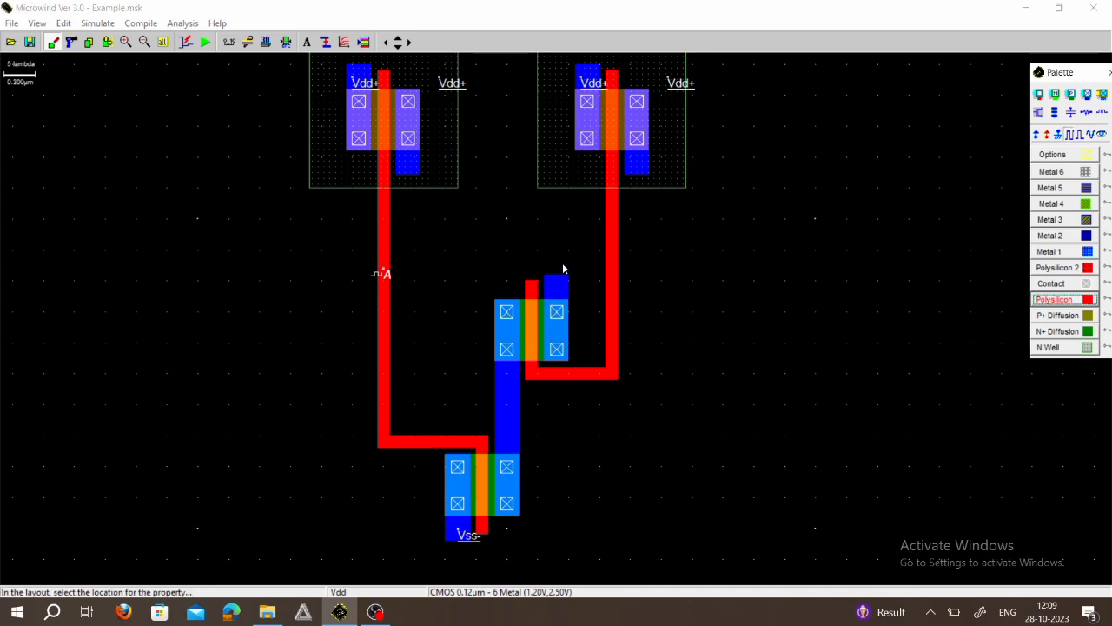
pyautogui.click(612, 248)
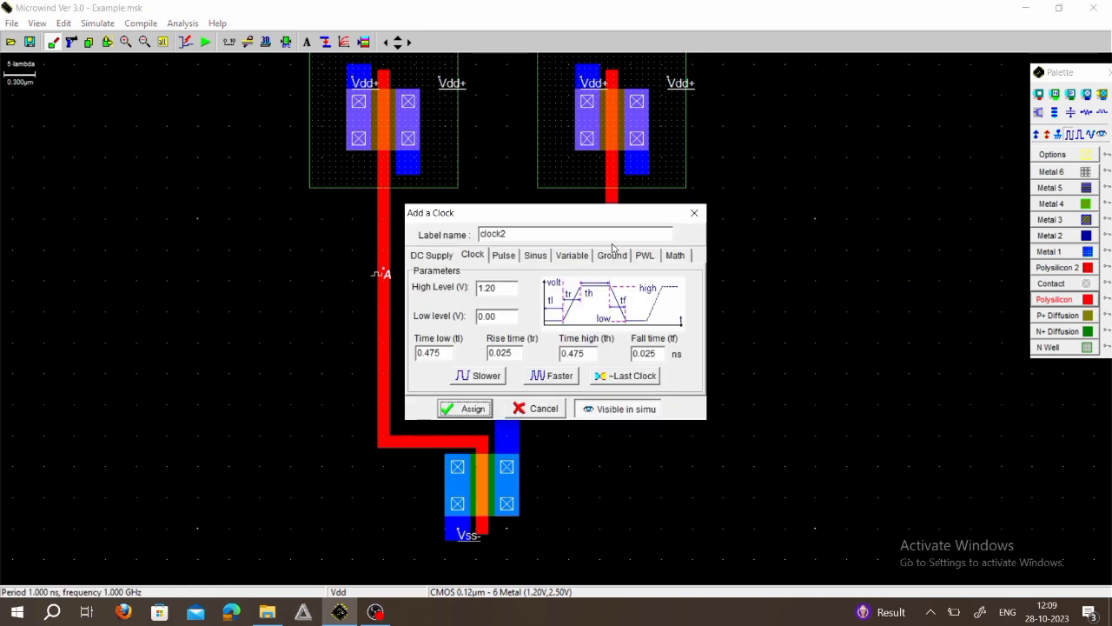
pyautogui.write('B')
pyautogui.click(483, 253)
pyautogui.click(461, 408)
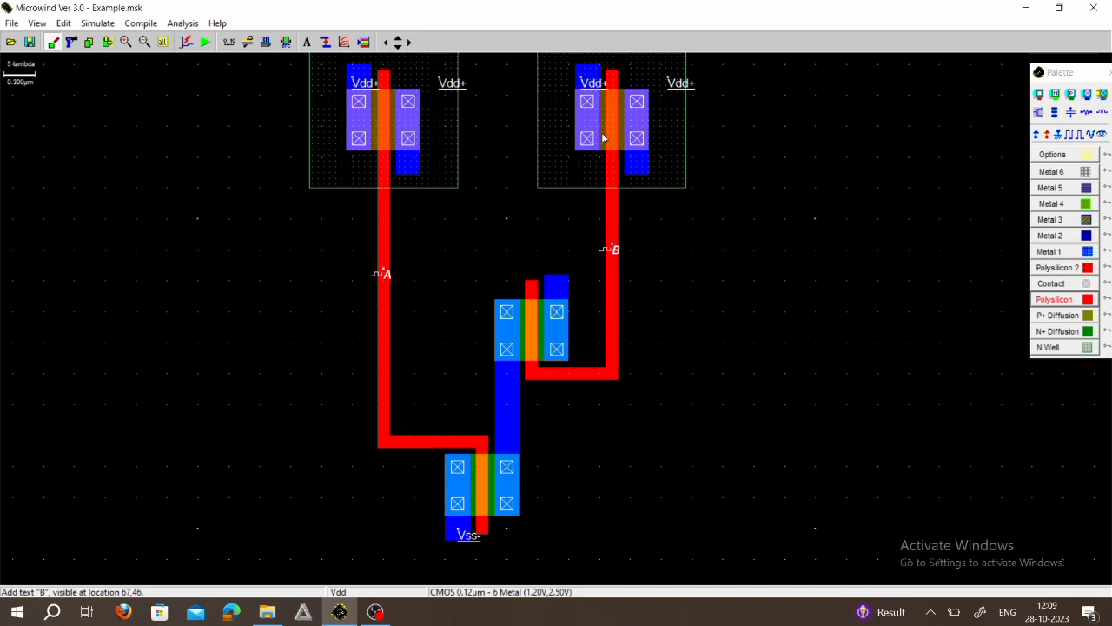
# Step: Extend the drains of both pMOS transistors downward with Metal 1 boxes of 4 x 9 lambda on the left and 4 x 10 lambda on the right
pyautogui.click(1086, 252)
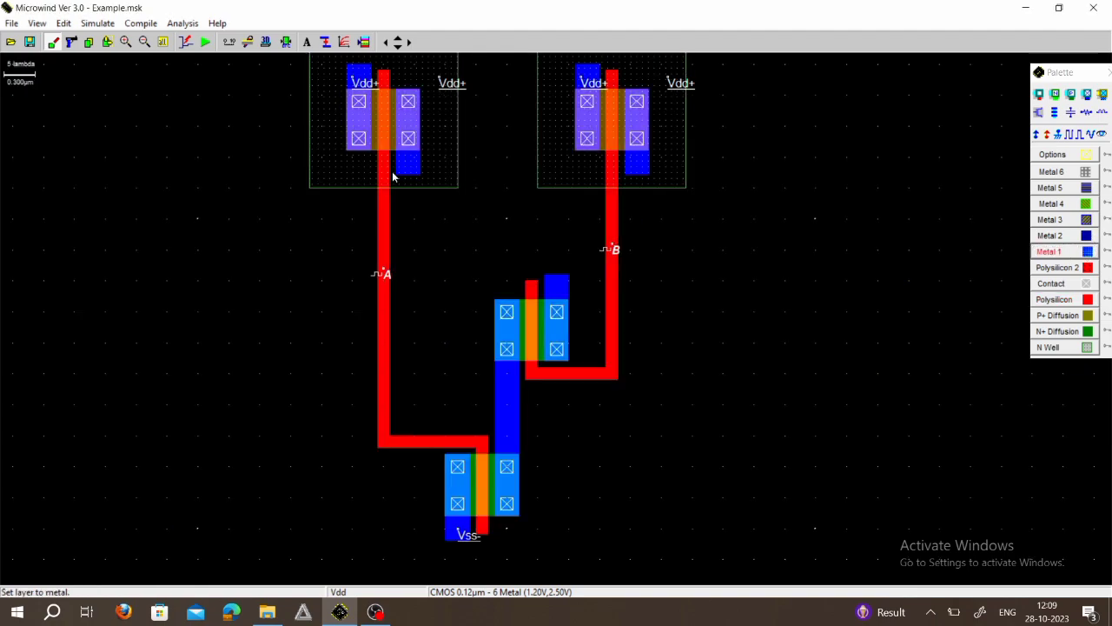
pyautogui.moveTo(395, 171); pyautogui.dragTo(419, 227)
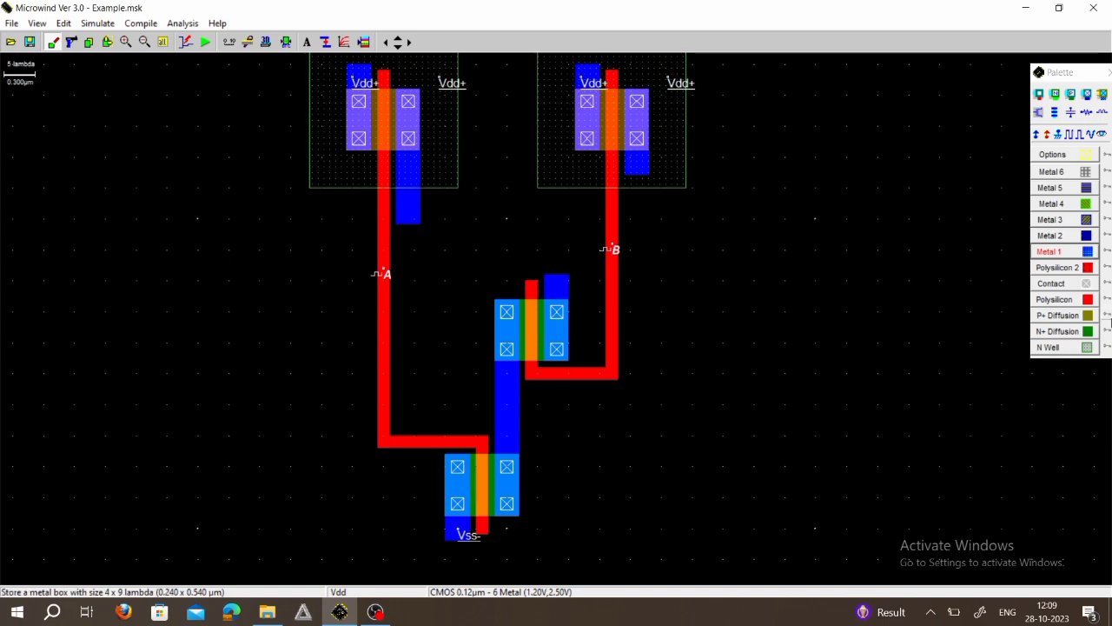
pyautogui.click(1071, 252)
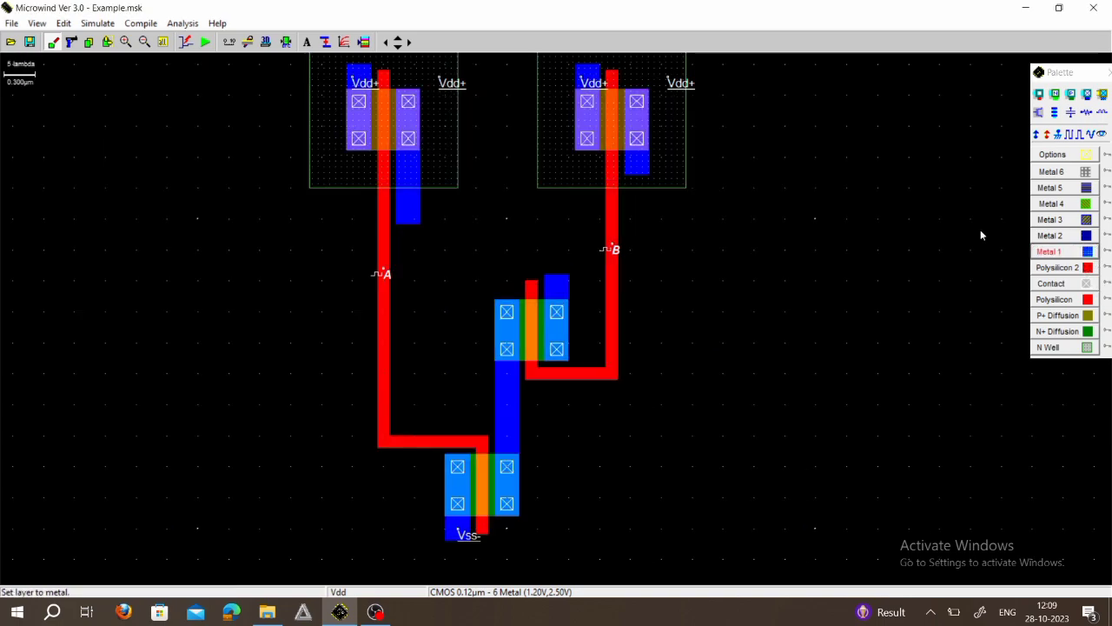
pyautogui.moveTo(625, 168); pyautogui.dragTo(649, 224)
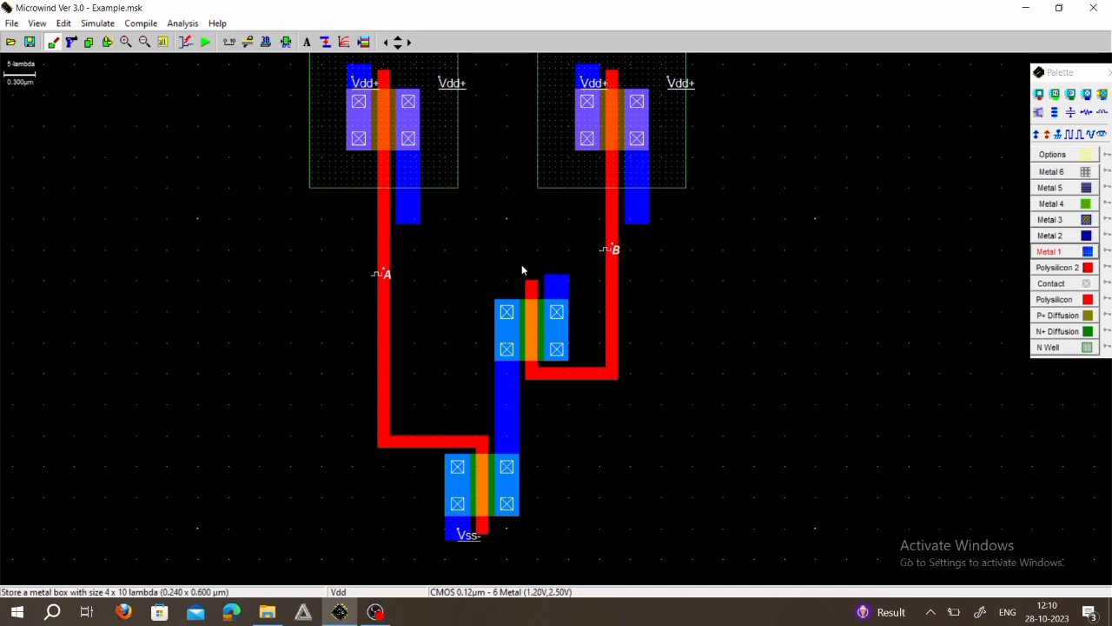
# Step: Join the two pMOS drains with a 41 x 3 lambda Metal 1 box and link it to the upper nMOS drain with a 4 x 12 lambda box
pyautogui.click(1052, 251)
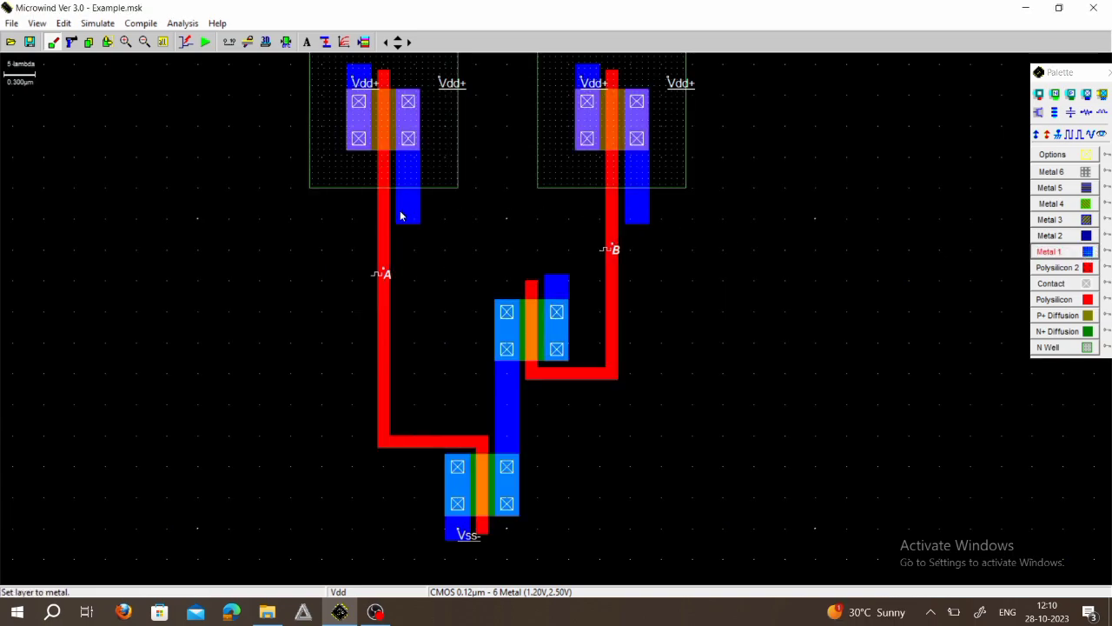
pyautogui.moveTo(396, 214); pyautogui.dragTo(649, 231)
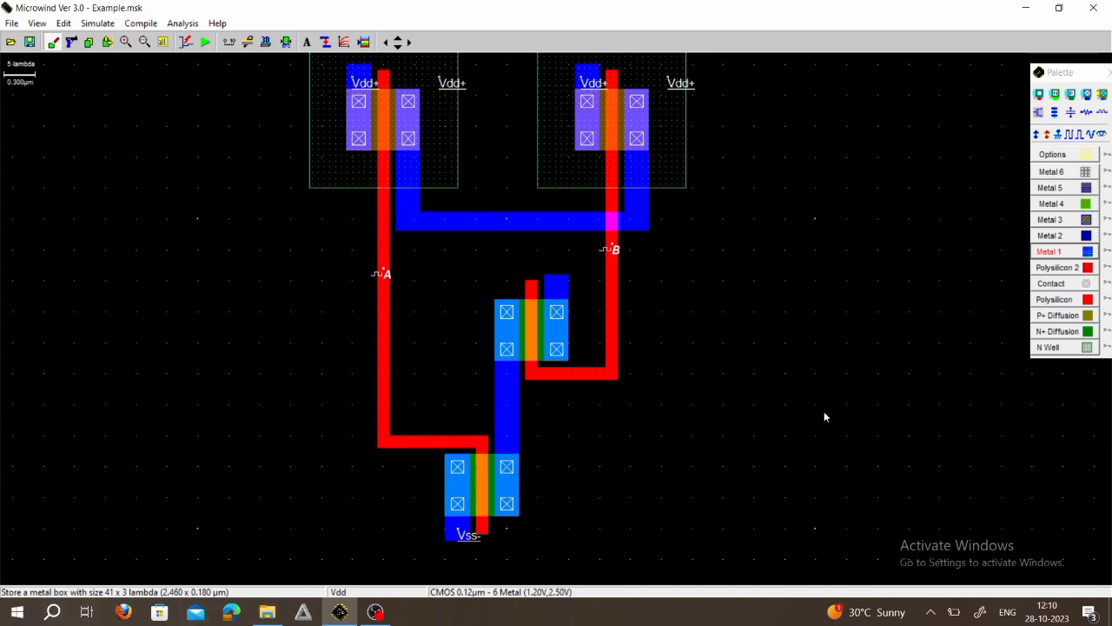
pyautogui.click(1091, 255)
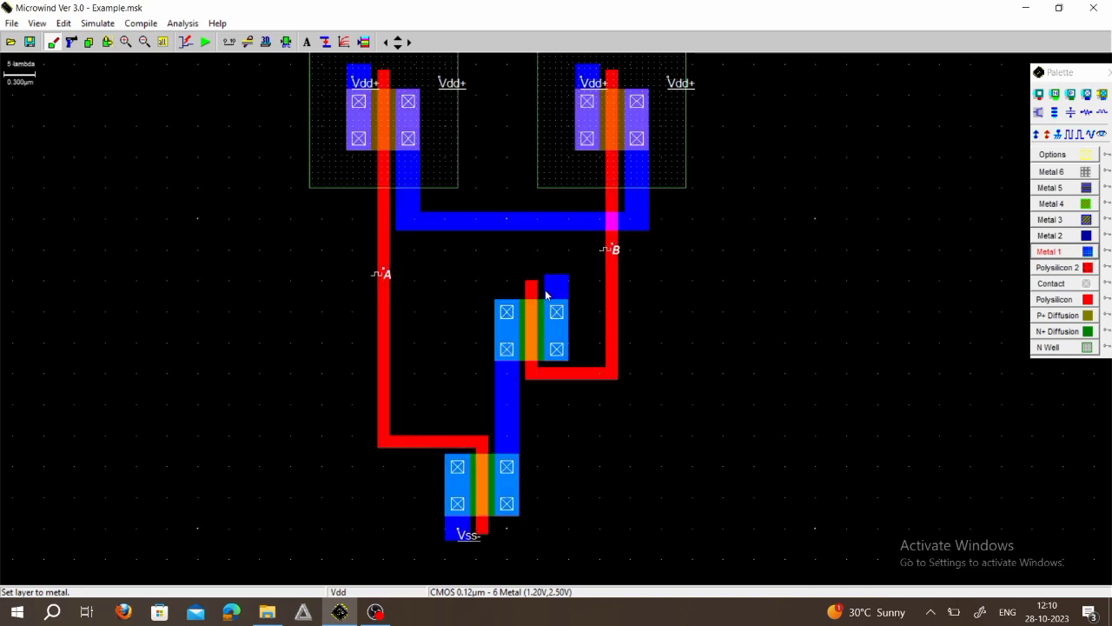
pyautogui.moveTo(546, 294); pyautogui.dragTo(568, 217)
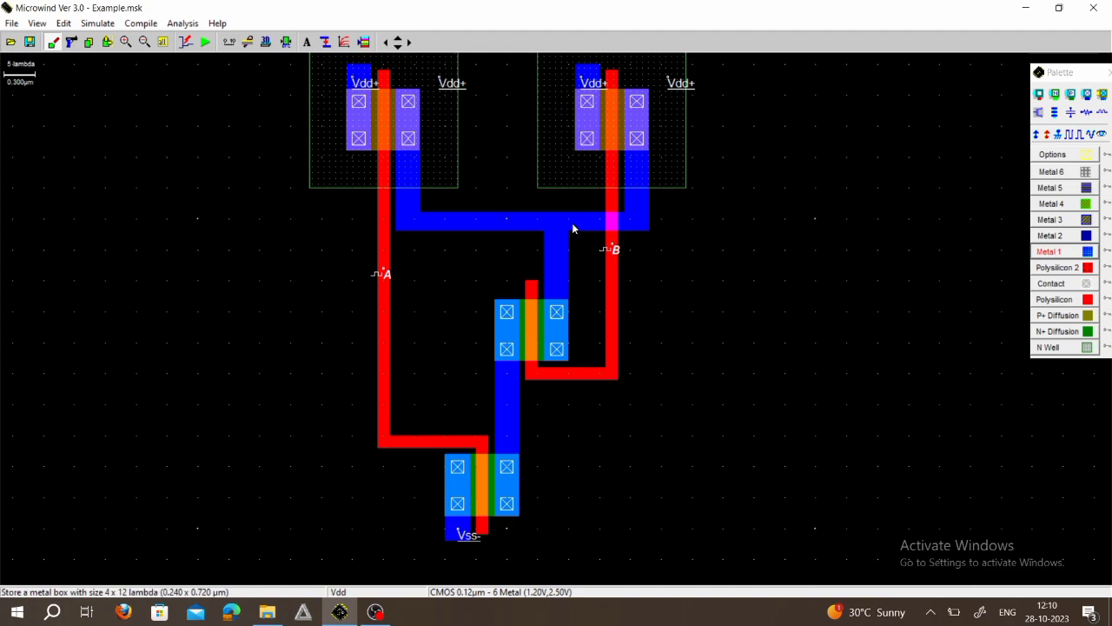
# Step: Delete the horizontal and vertical polysilicon boxes that connect the right pMOS gate to the upper nMOS gate
pyautogui.click(144, 41)
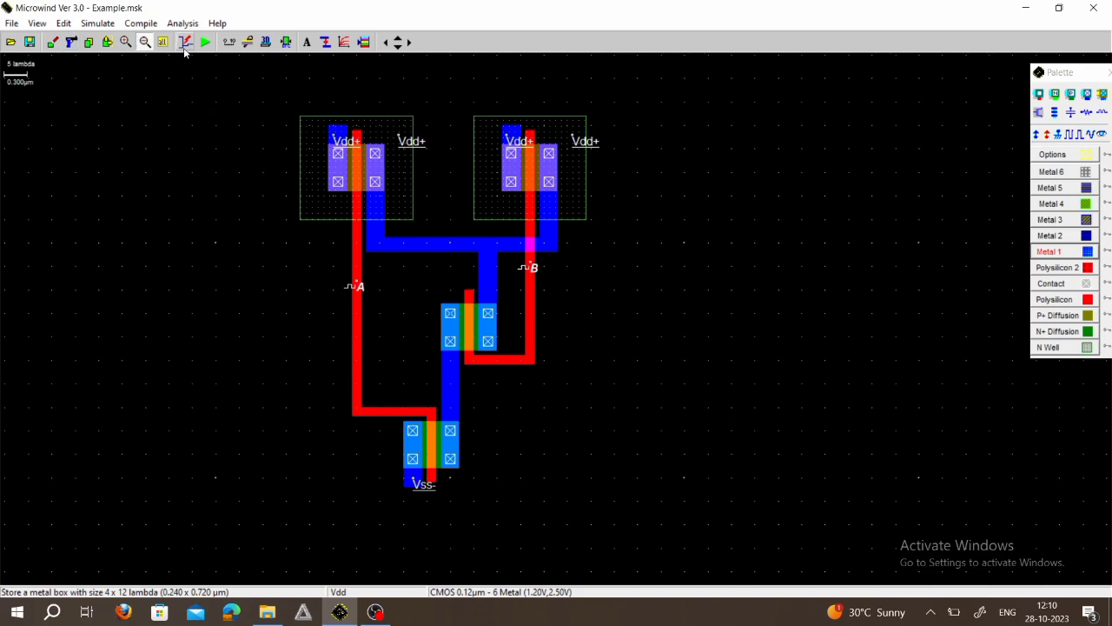
pyautogui.click(72, 43)
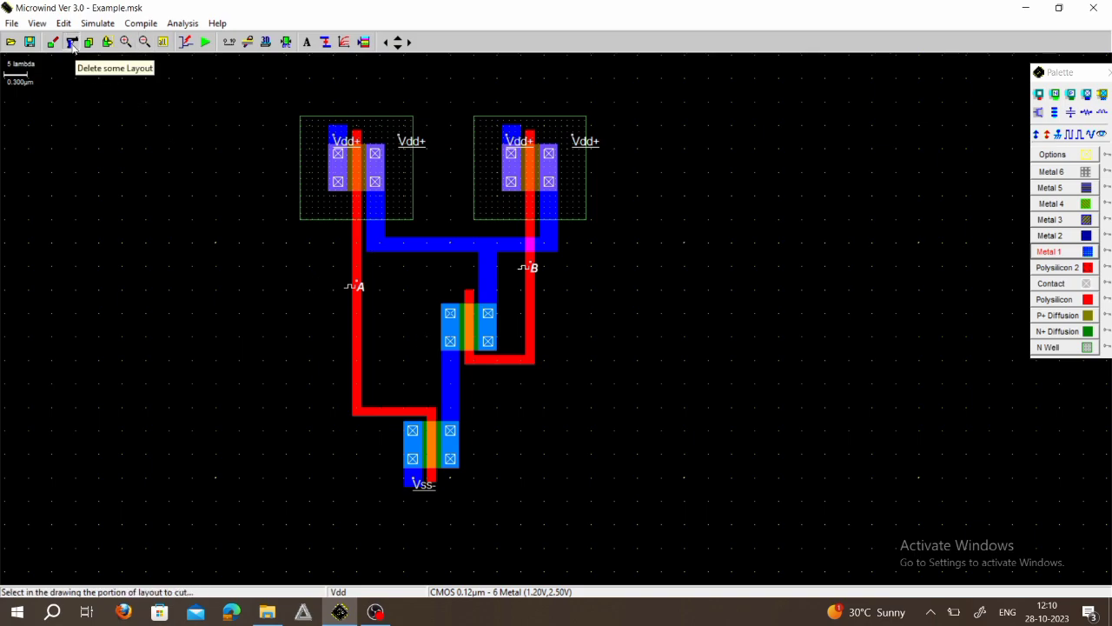
pyautogui.click(501, 361)
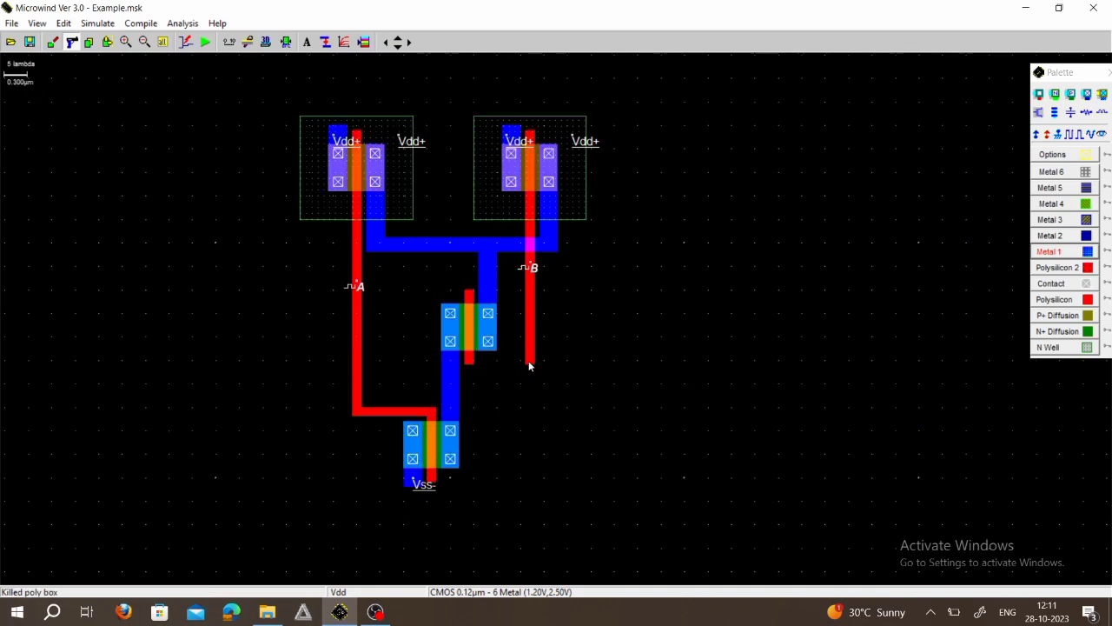
pyautogui.click(530, 359)
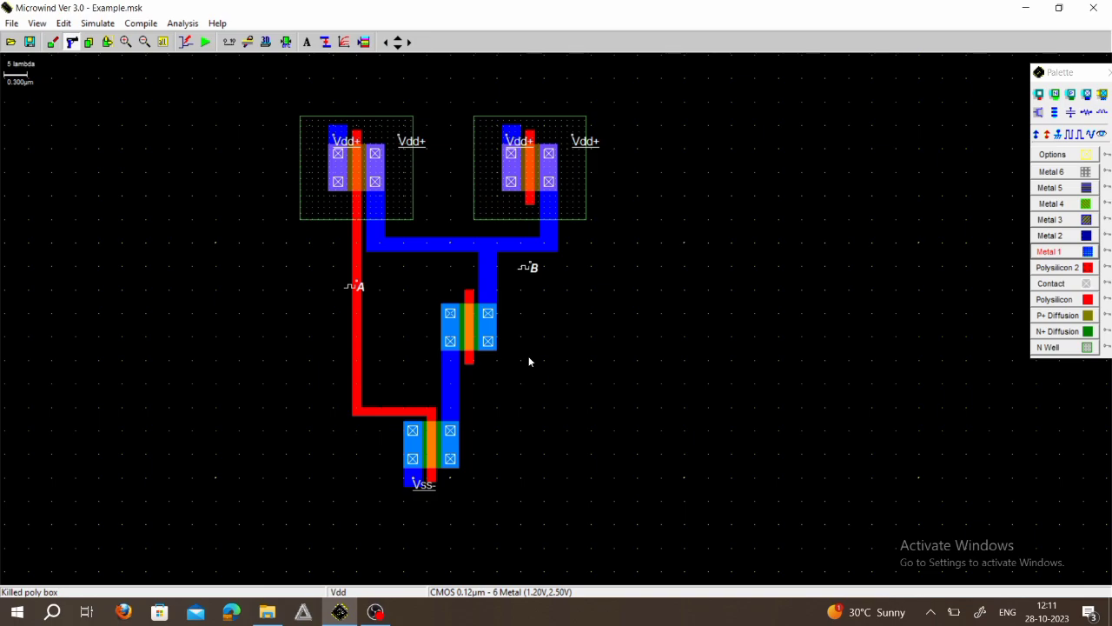
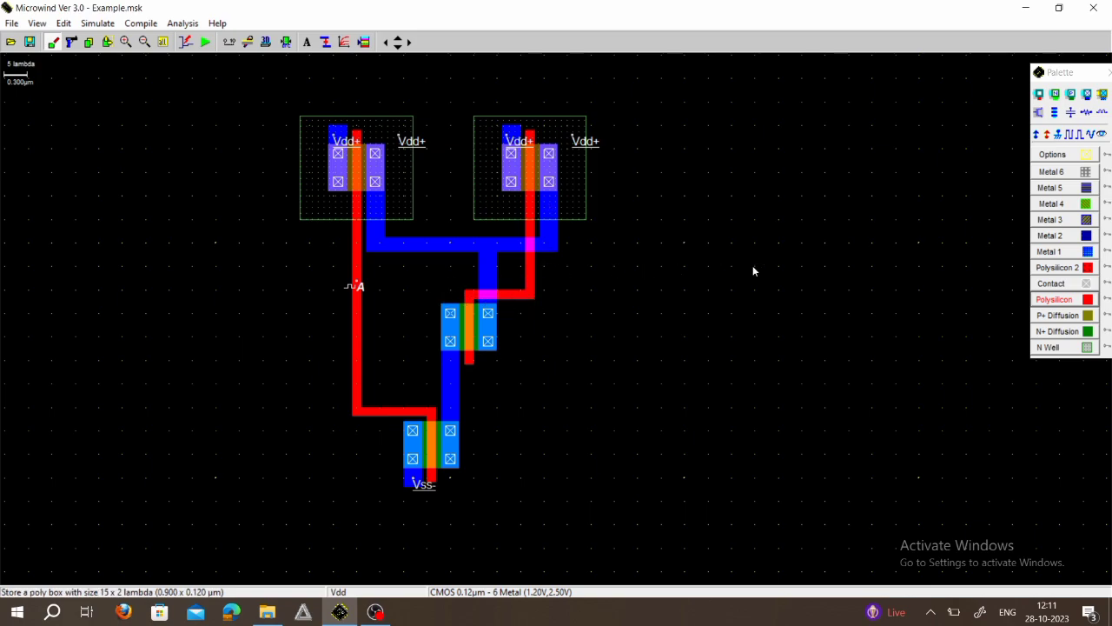
# Step: Assign a clock labelled B to the vertical polysilicon line below the right pMOS gate
pyautogui.click(1074, 135)
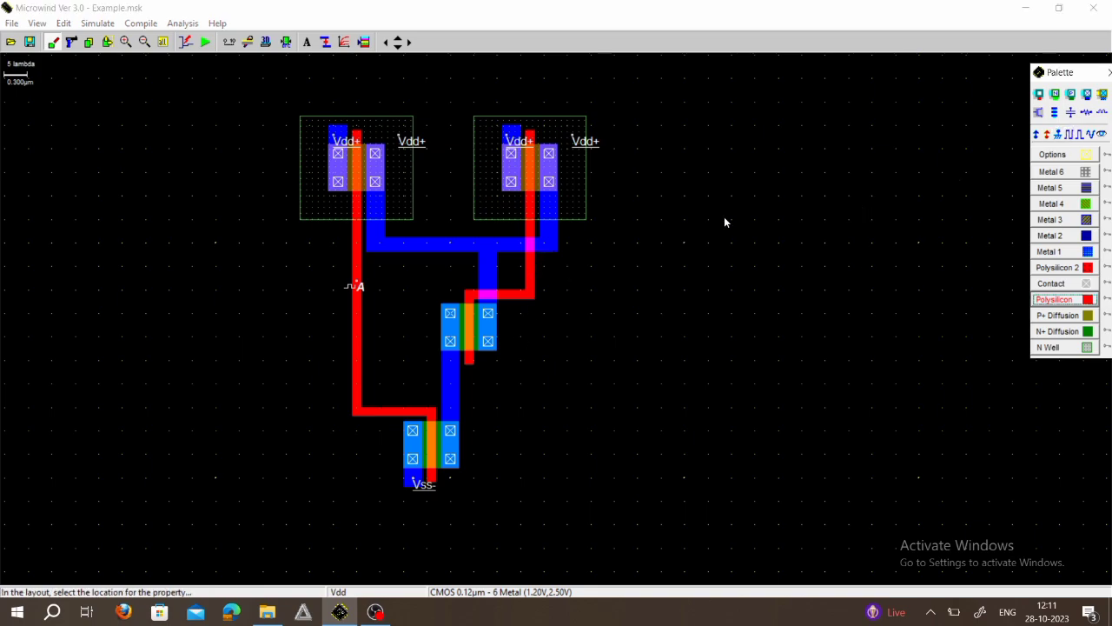
pyautogui.click(530, 265)
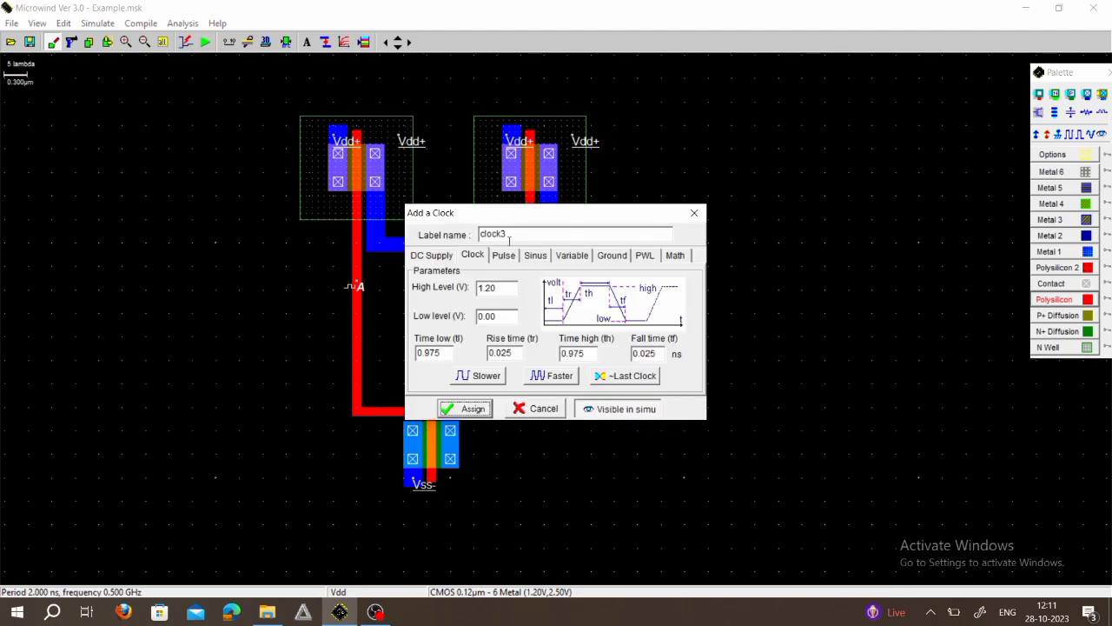
pyautogui.moveTo(511, 235); pyautogui.dragTo(477, 246)
pyautogui.write('B')
pyautogui.click(483, 255)
pyautogui.click(469, 408)
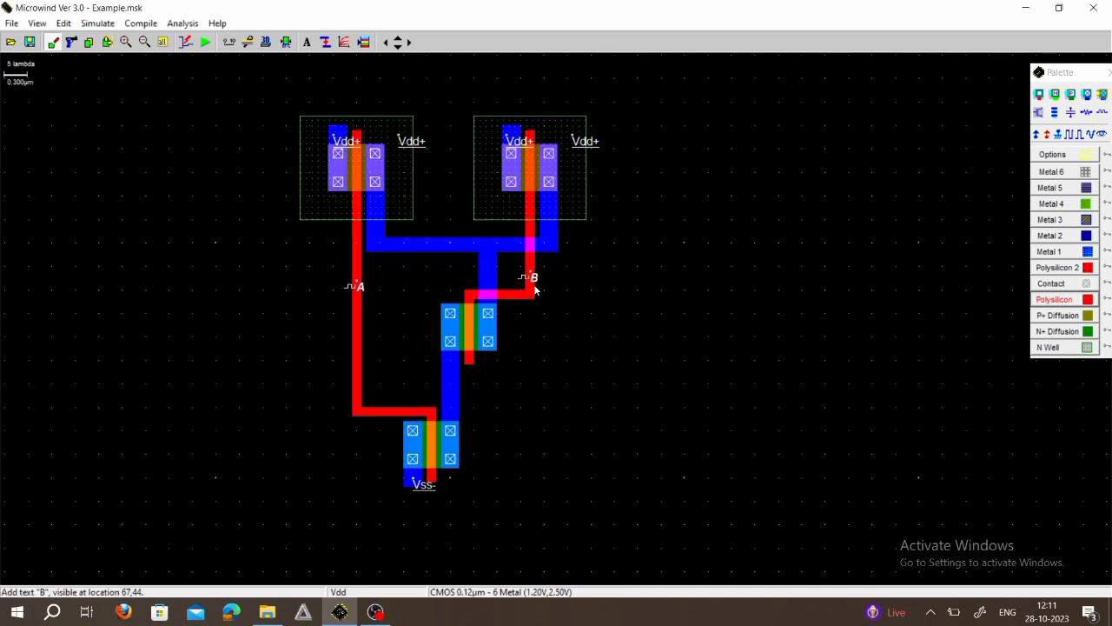
# Step: Add a label OP, visible in simulation, to the horizontal metal line joining the pMOS drains
pyautogui.click(1102, 135)
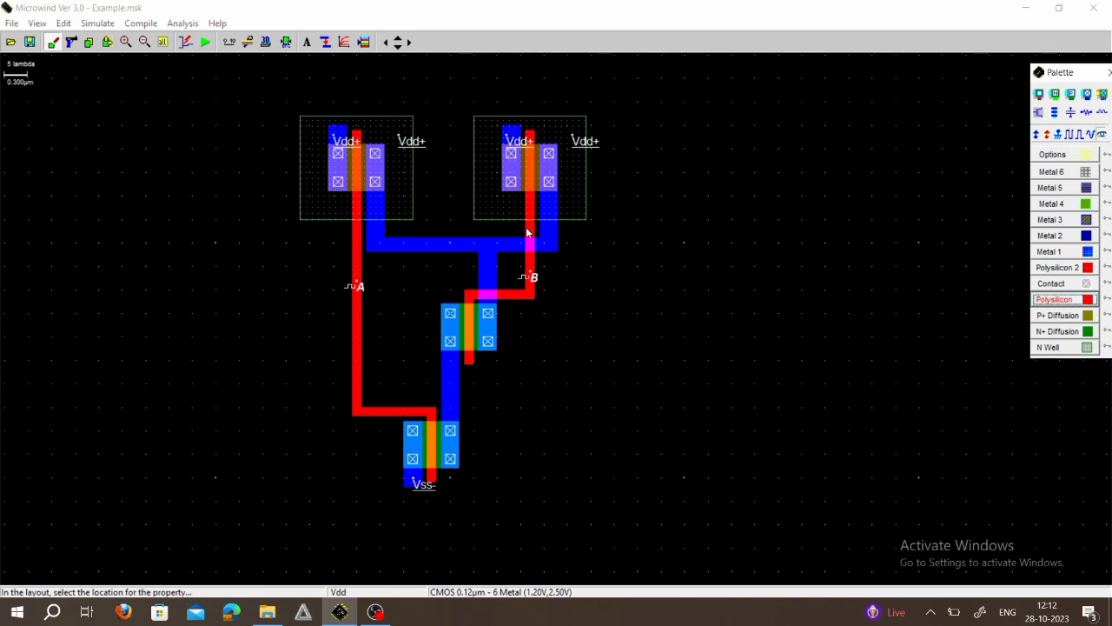
pyautogui.click(448, 247)
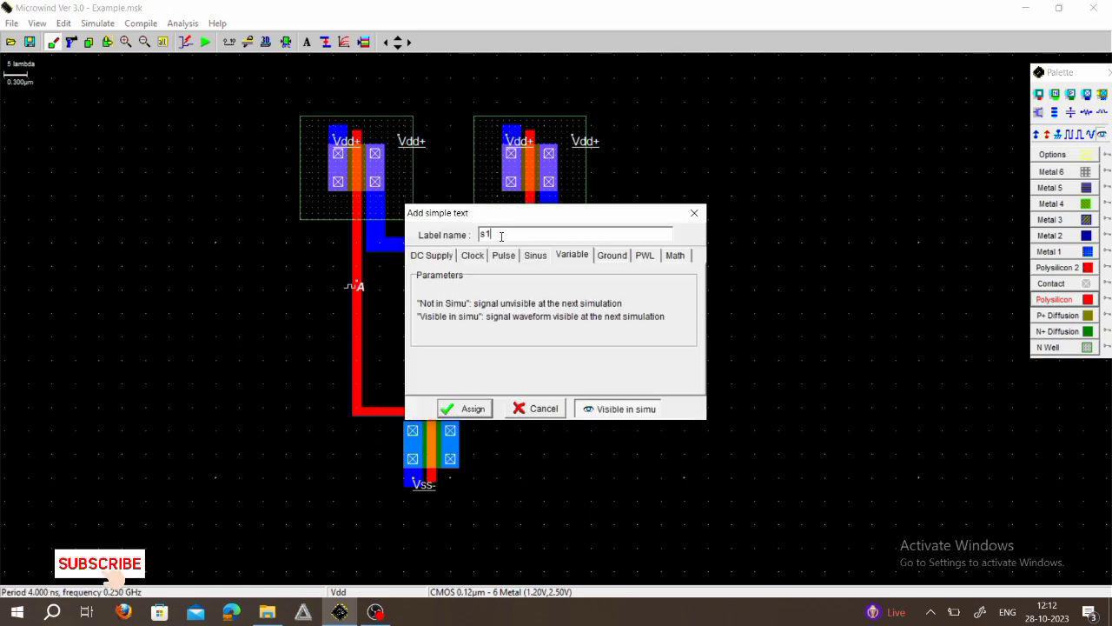
pyautogui.write('OP')
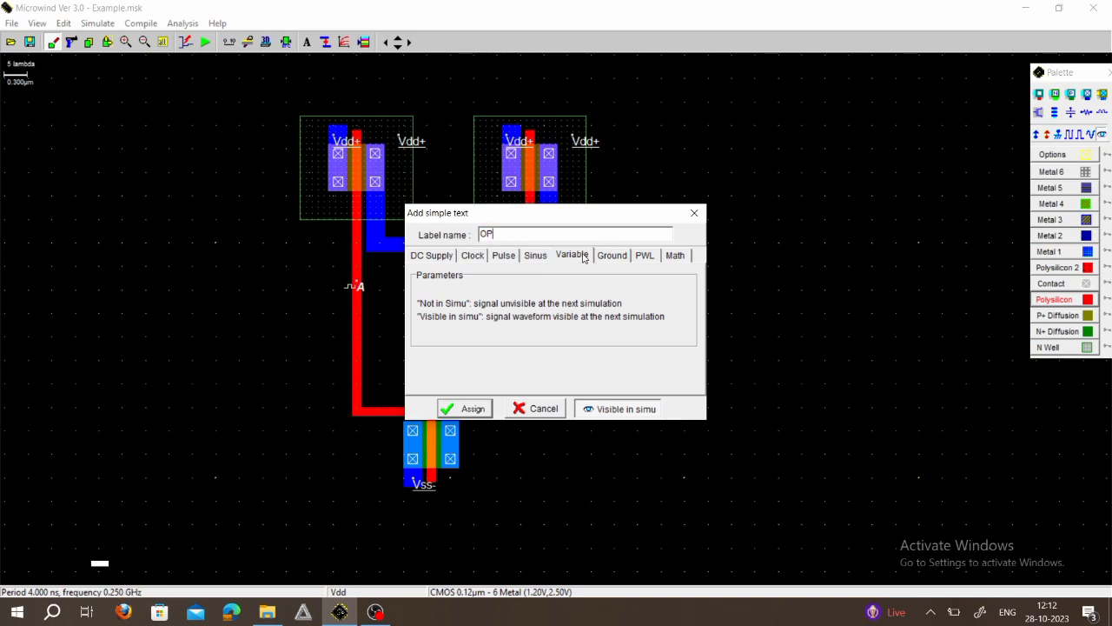
pyautogui.click(471, 408)
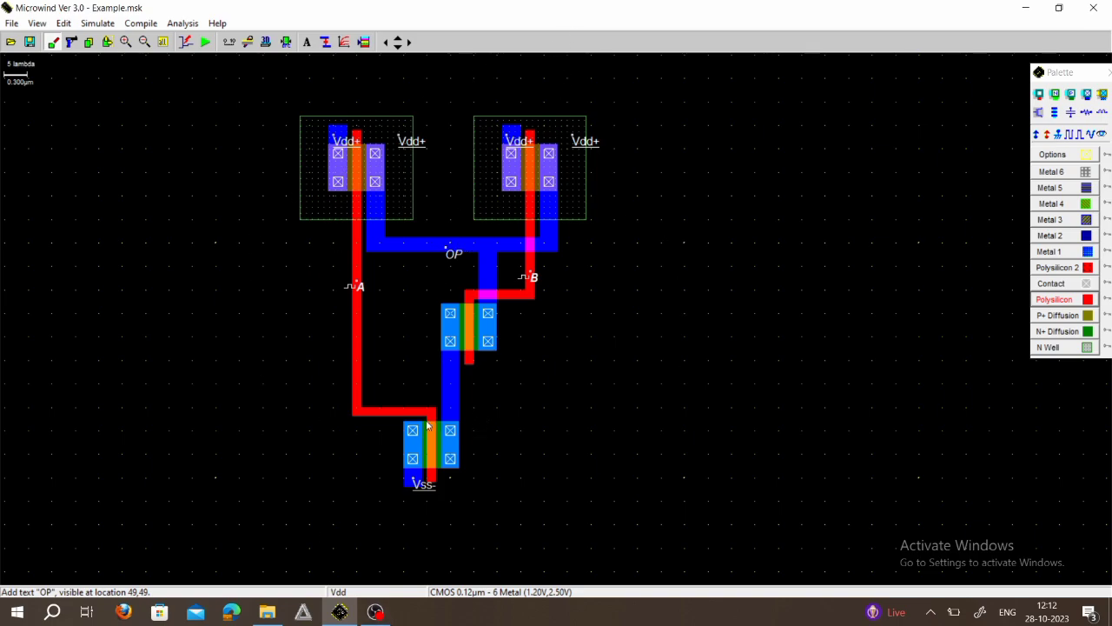
# Step: Run the design rule check on the layout and start the analog simulation, dismissing the Windows Update notification
pyautogui.click(182, 22)
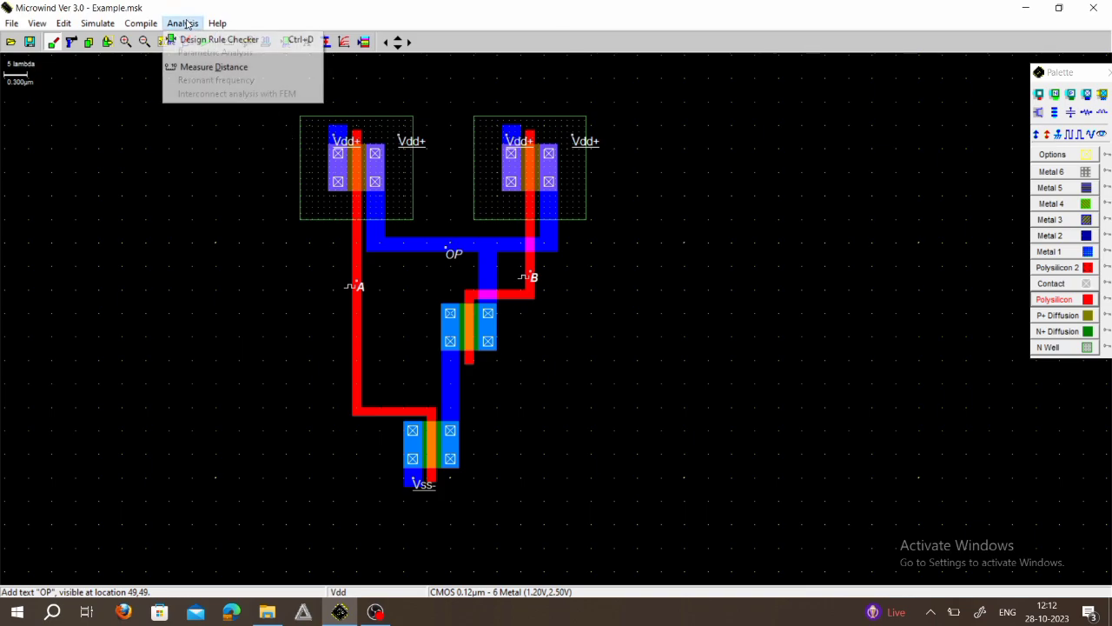
pyautogui.click(219, 39)
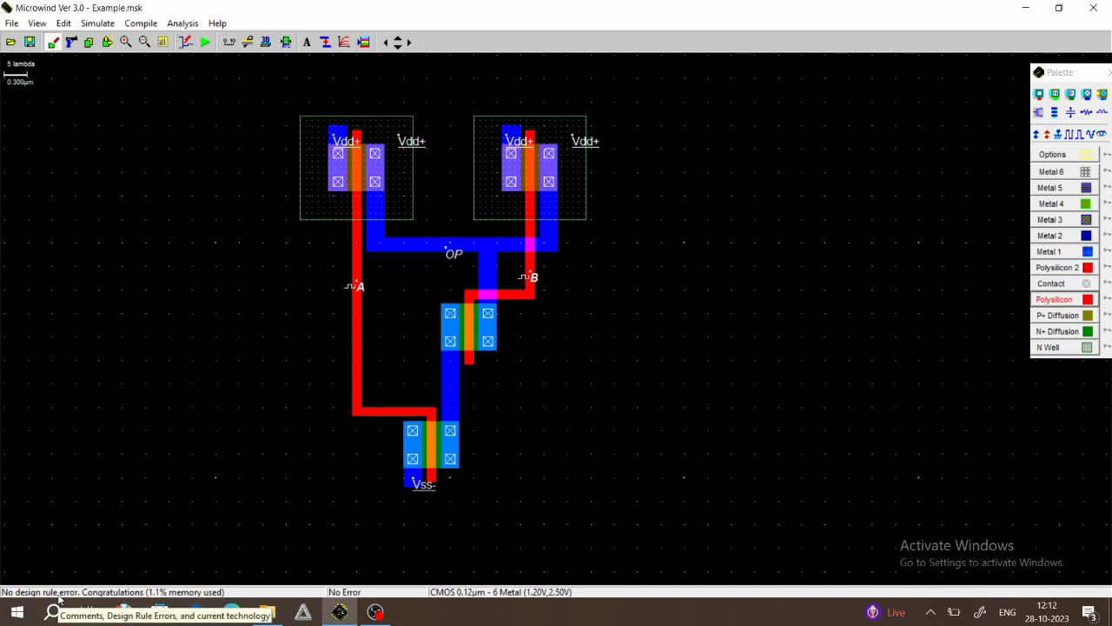
pyautogui.click(207, 44)
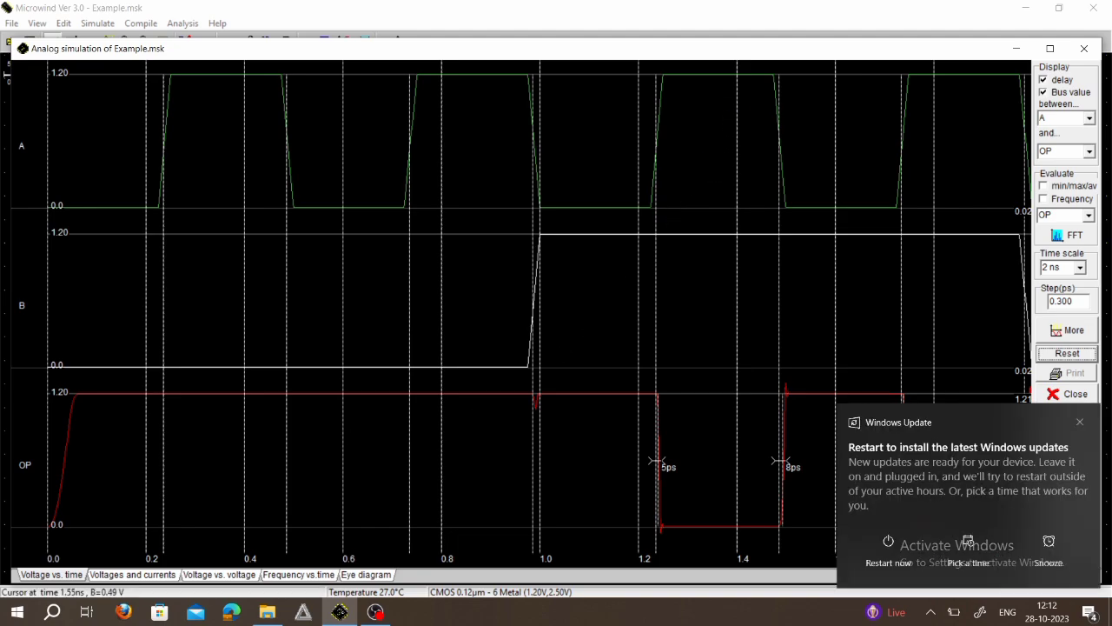
pyautogui.click(1080, 423)
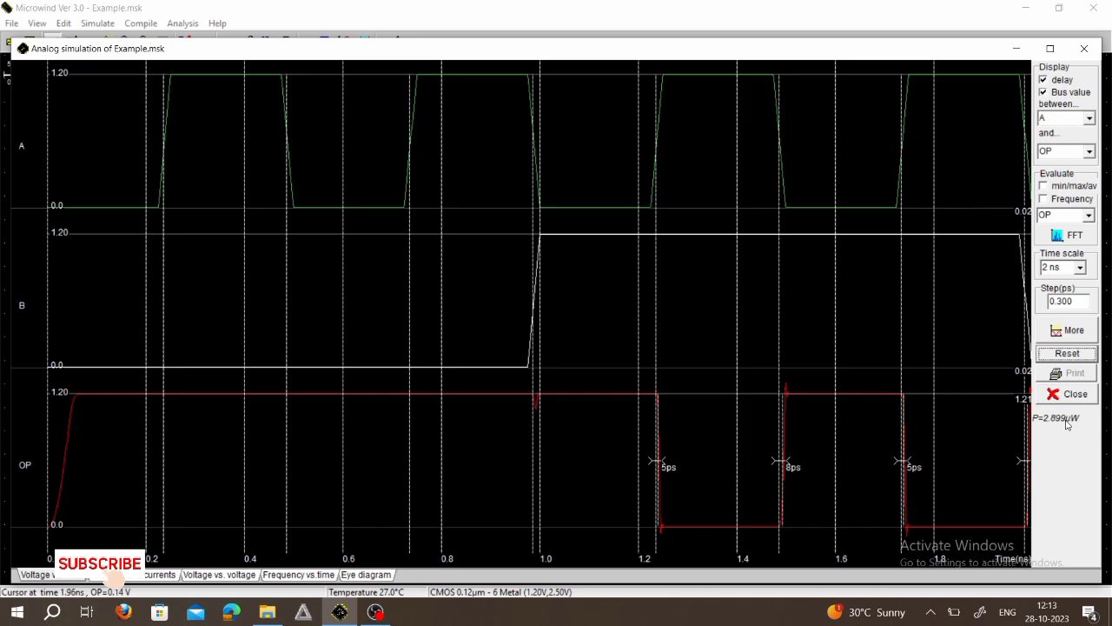
# Step: Set the simulation time scale to 5 ns, restart the simulation and close the waveform window
pyautogui.click(1080, 267)
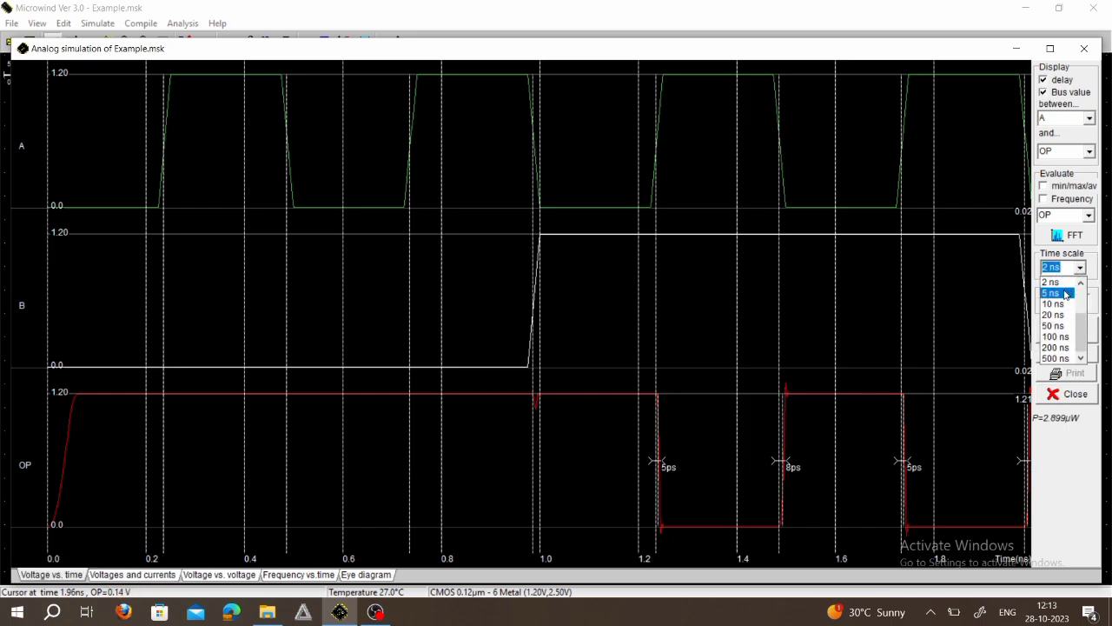
pyautogui.click(1067, 294)
pyautogui.click(1070, 353)
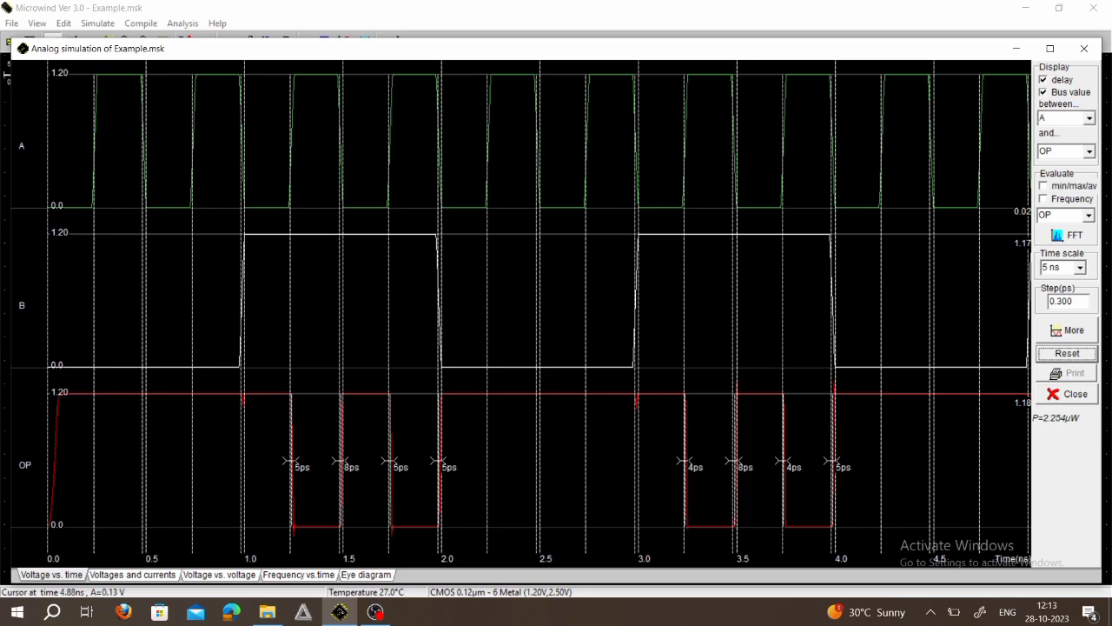
pyautogui.click(1085, 48)
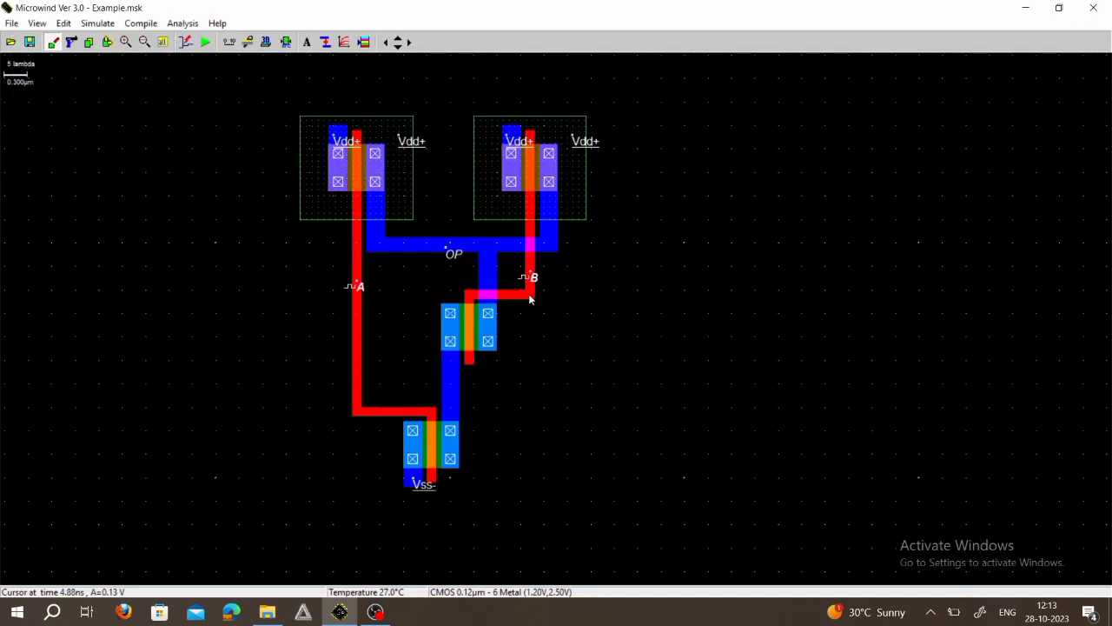
# Step: Speed up clock B to a low time and a high time of 0.225 ns each
pyautogui.click(450, 256)
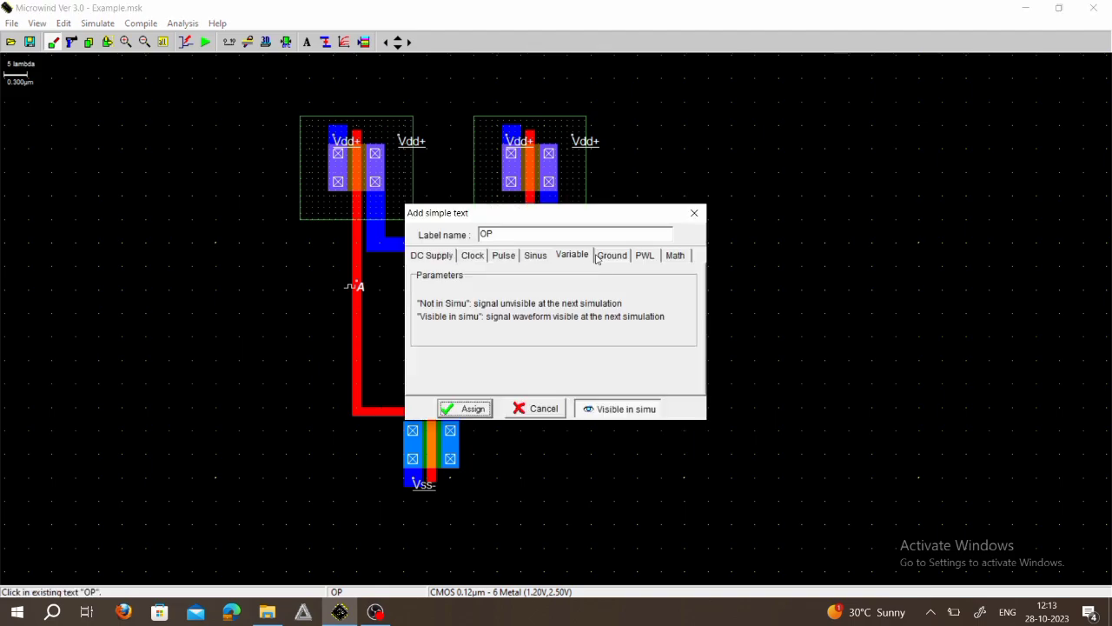
pyautogui.click(694, 213)
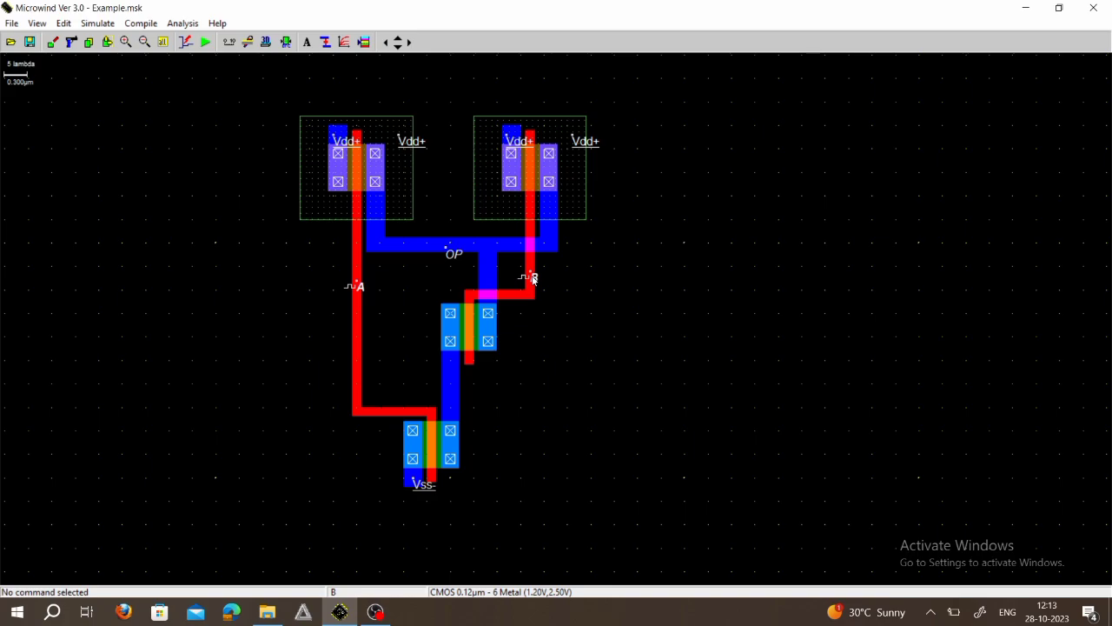
pyautogui.click(533, 278)
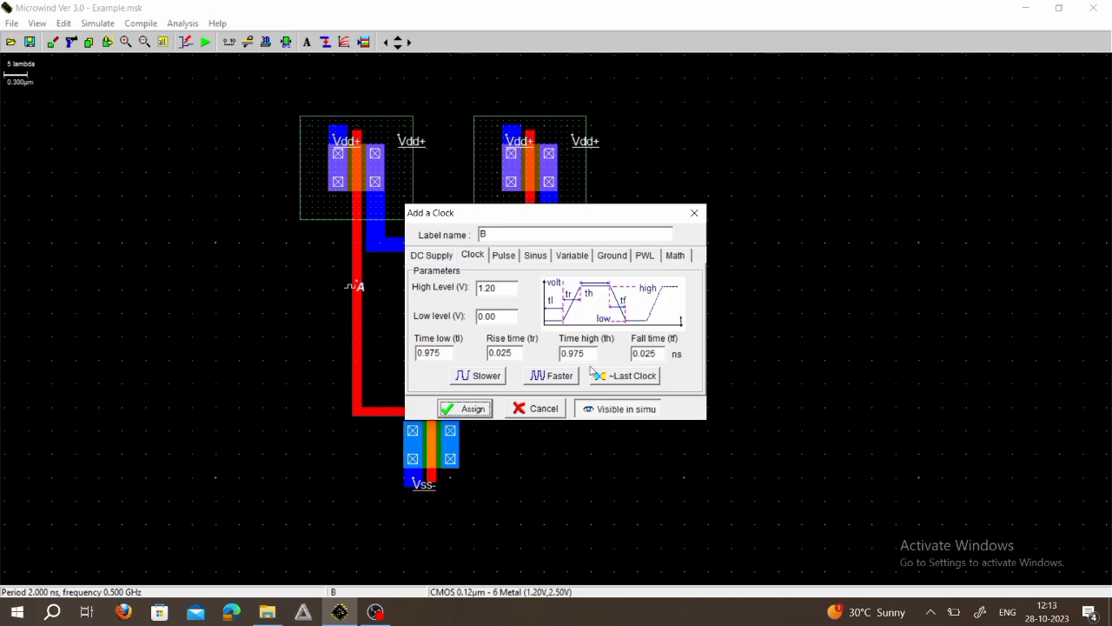
pyautogui.click(487, 377)
pyautogui.click(569, 378)
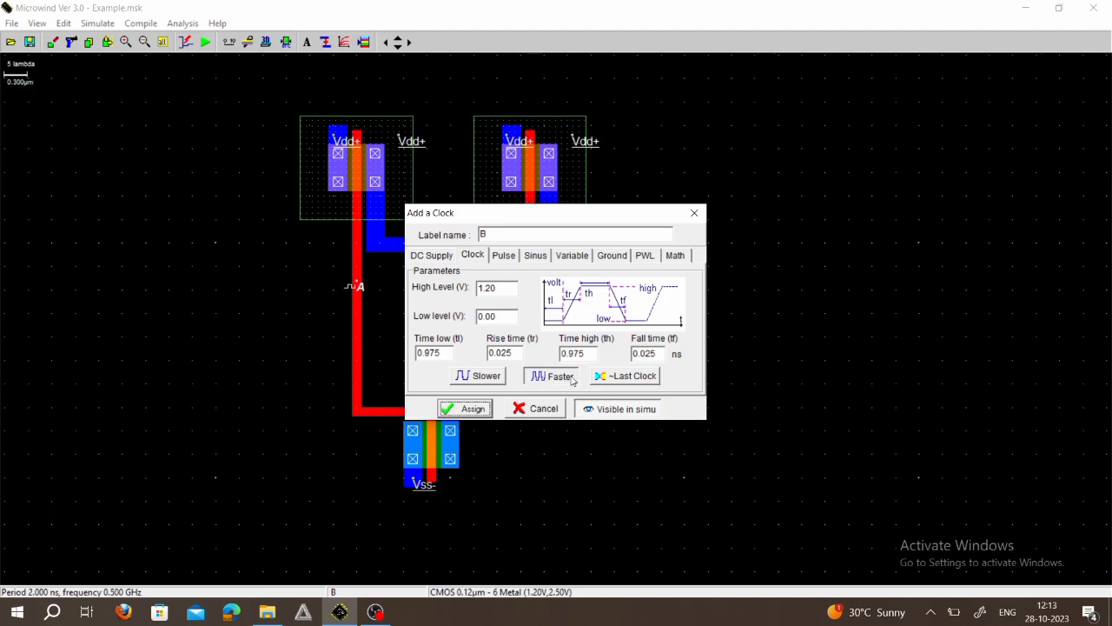
pyautogui.click(569, 377)
pyautogui.click(565, 378)
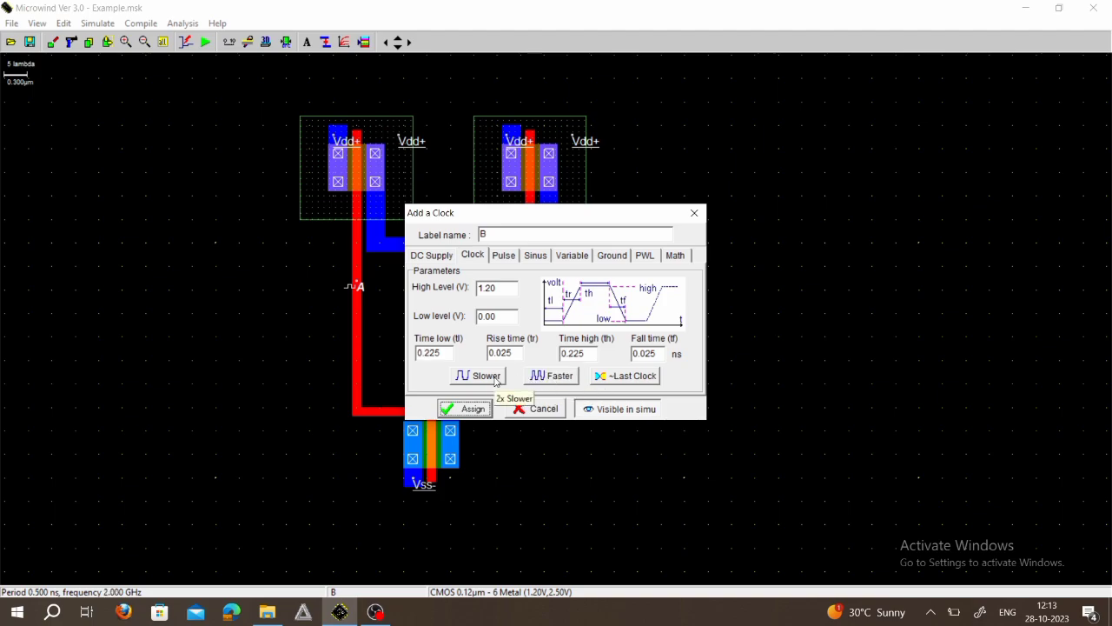
pyautogui.click(472, 412)
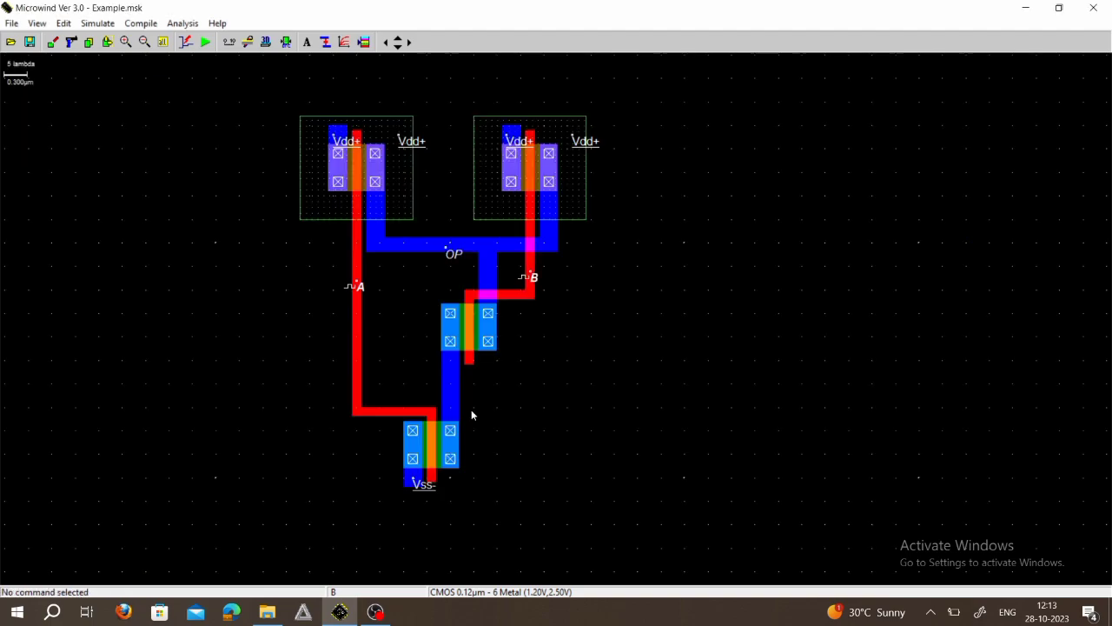
# Step: Simulate the layout again with the faster clock B and close the waveform window
pyautogui.click(206, 42)
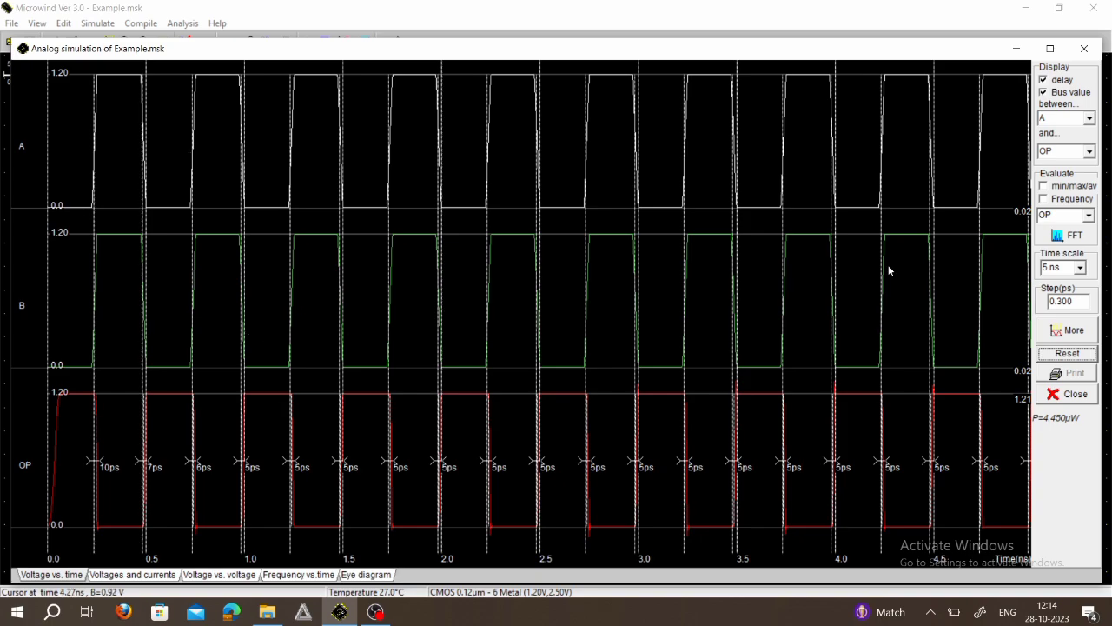
pyautogui.click(1084, 50)
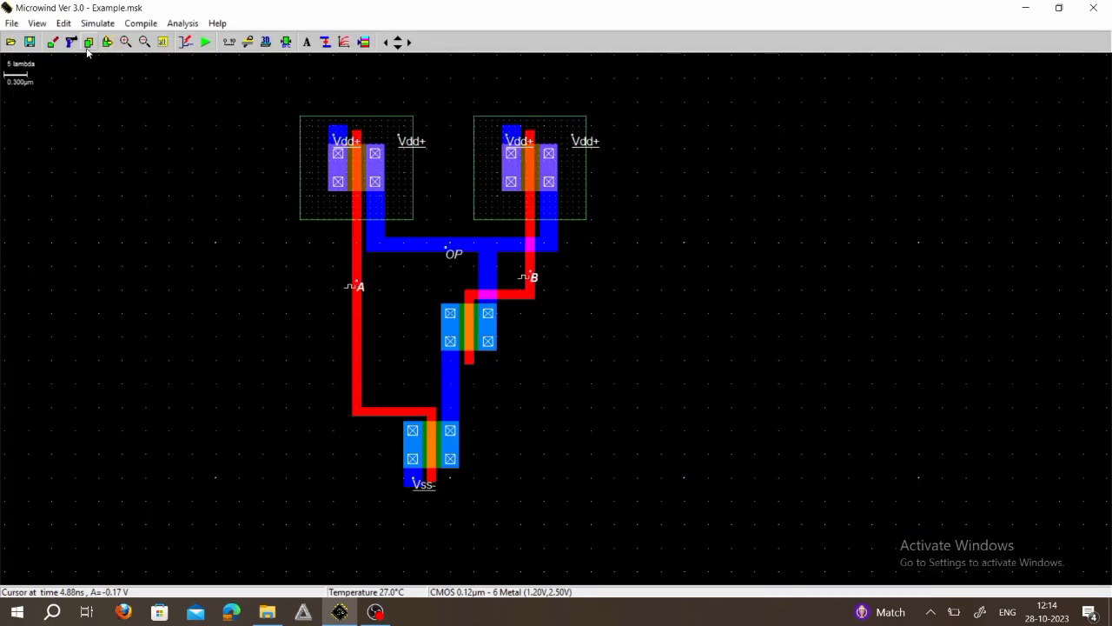
# Step: Save the layout, then add a 0.001 pF virtual capacitor to ground on the horizontal metal of output node OP
pyautogui.click(29, 42)
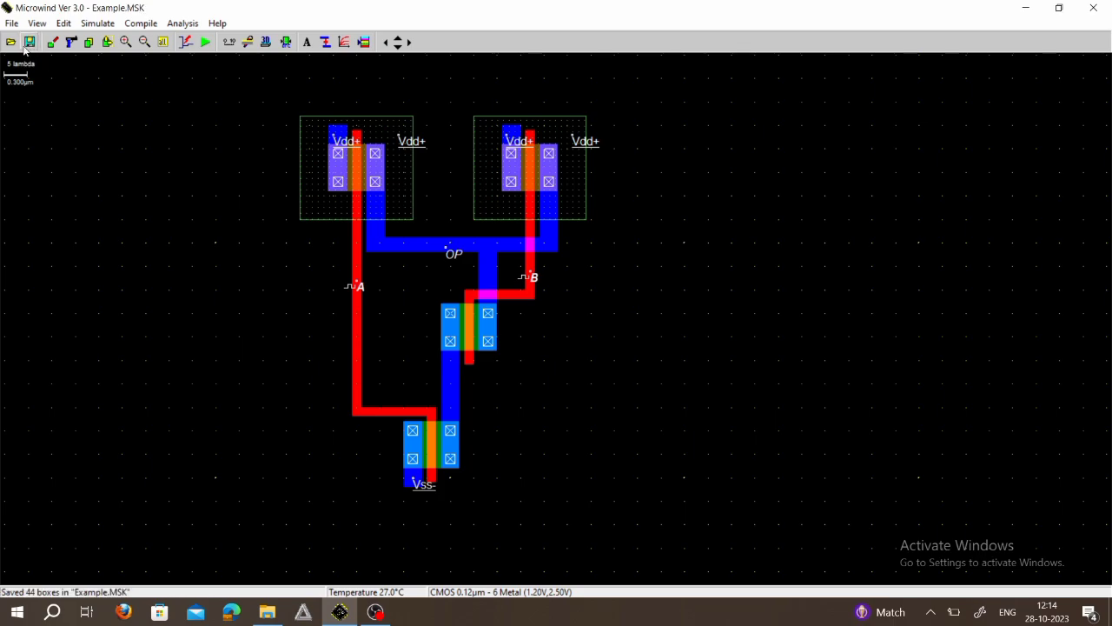
pyautogui.click(364, 41)
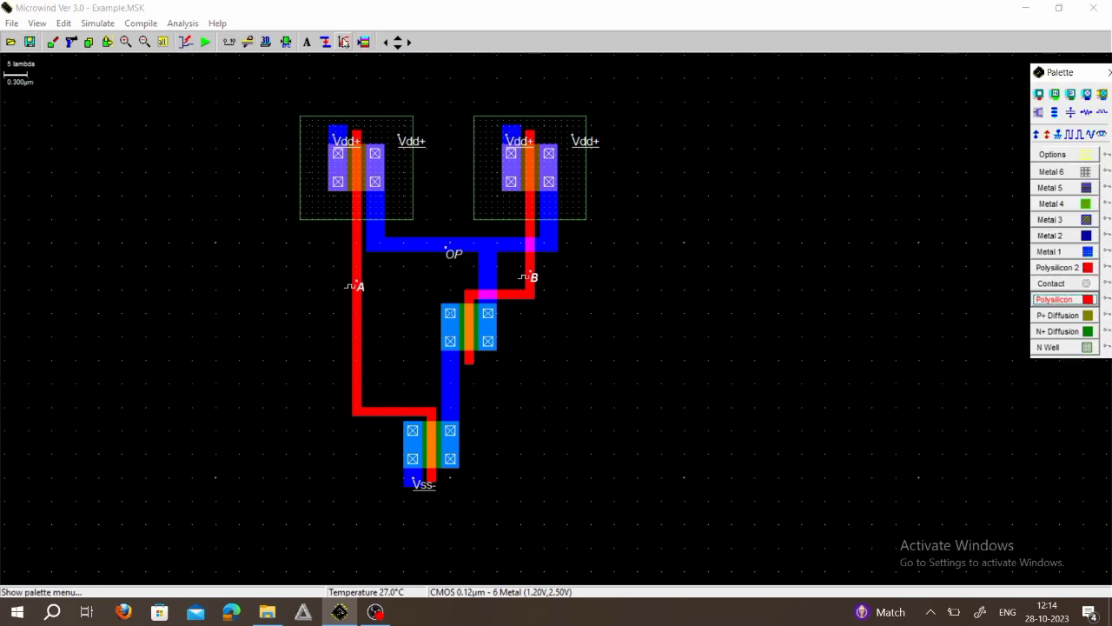
pyautogui.click(1072, 114)
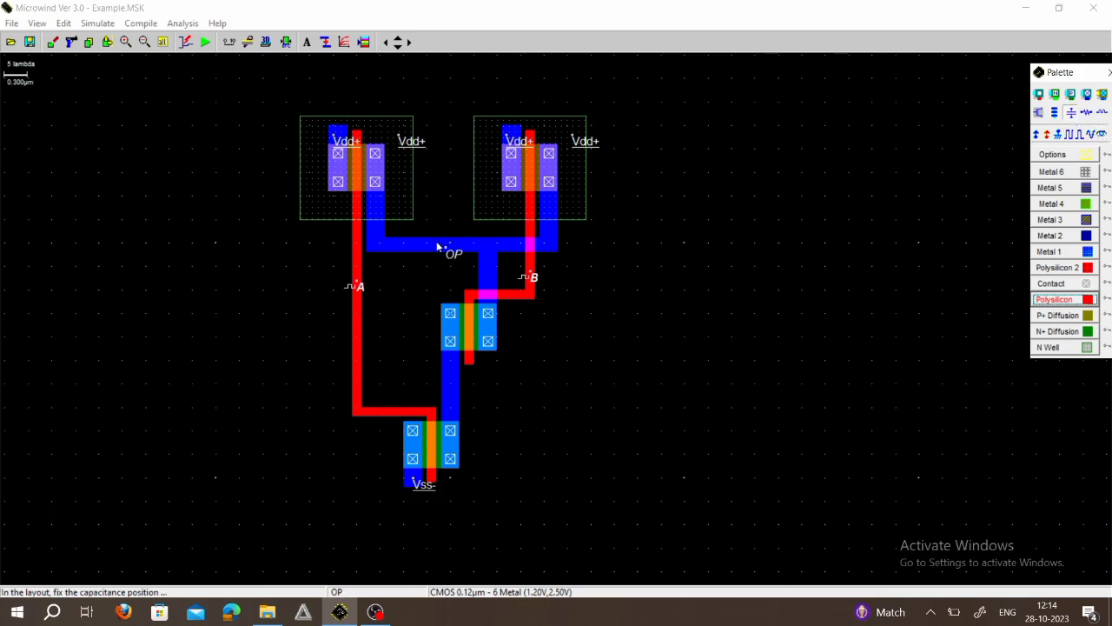
pyautogui.click(410, 248)
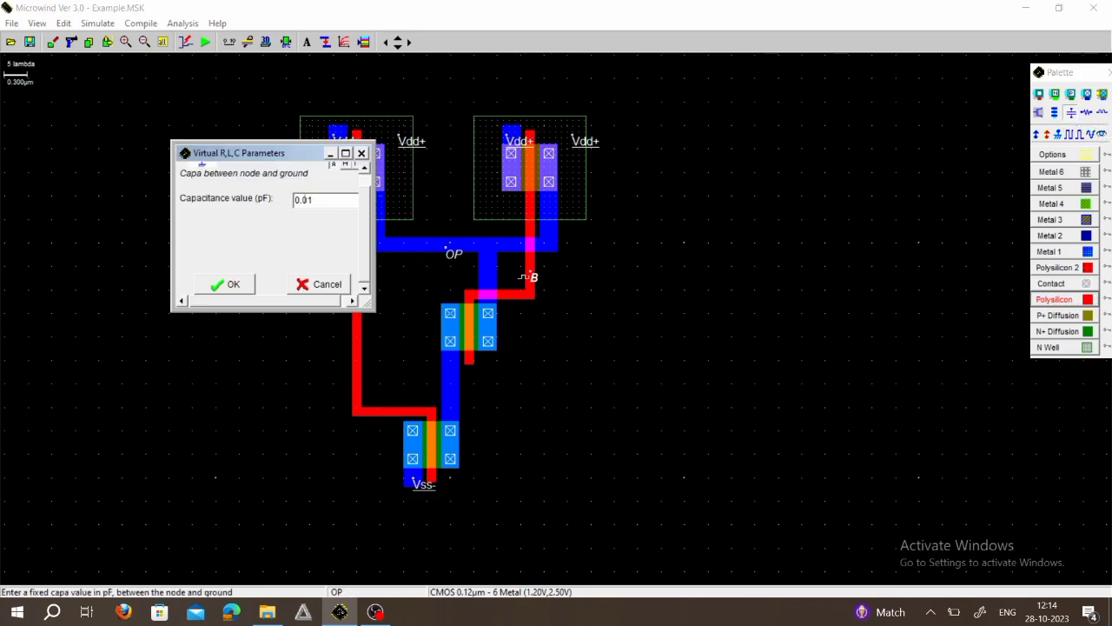
pyautogui.click(301, 199)
pyautogui.write('0')
pyautogui.click(231, 286)
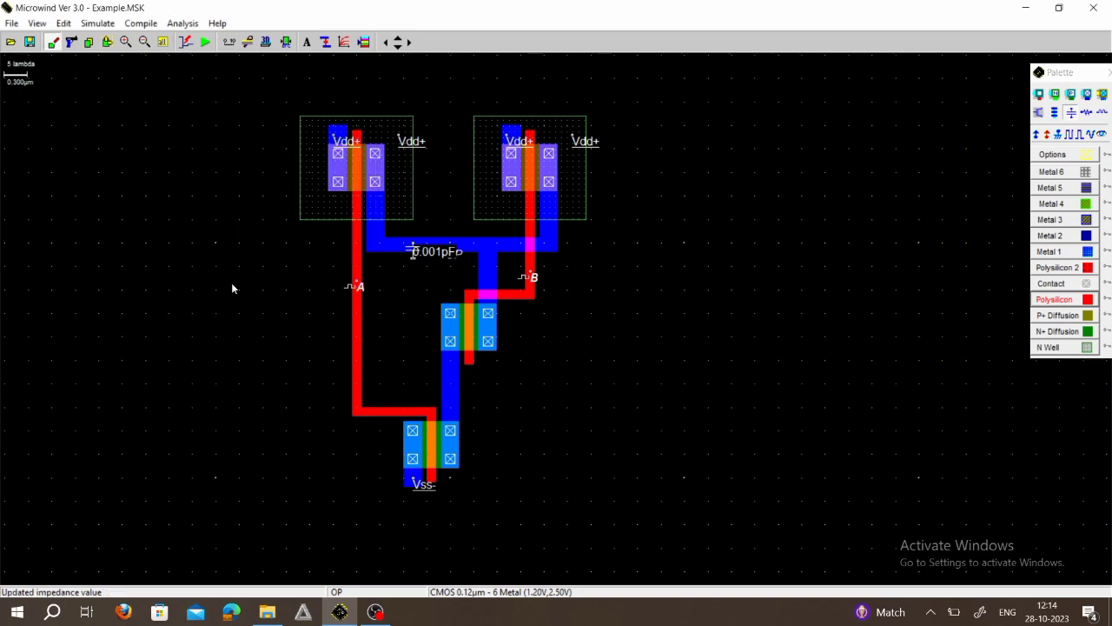
# Step: Run the design rule check on the layout with the load capacitor and start the analog simulation
pyautogui.click(183, 22)
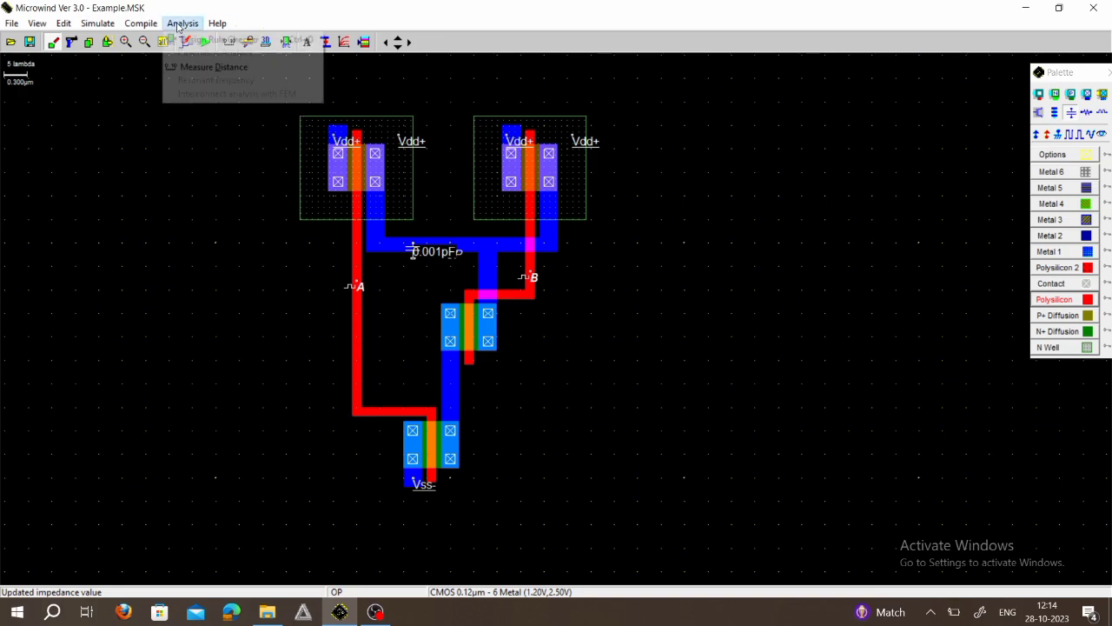
pyautogui.click(185, 40)
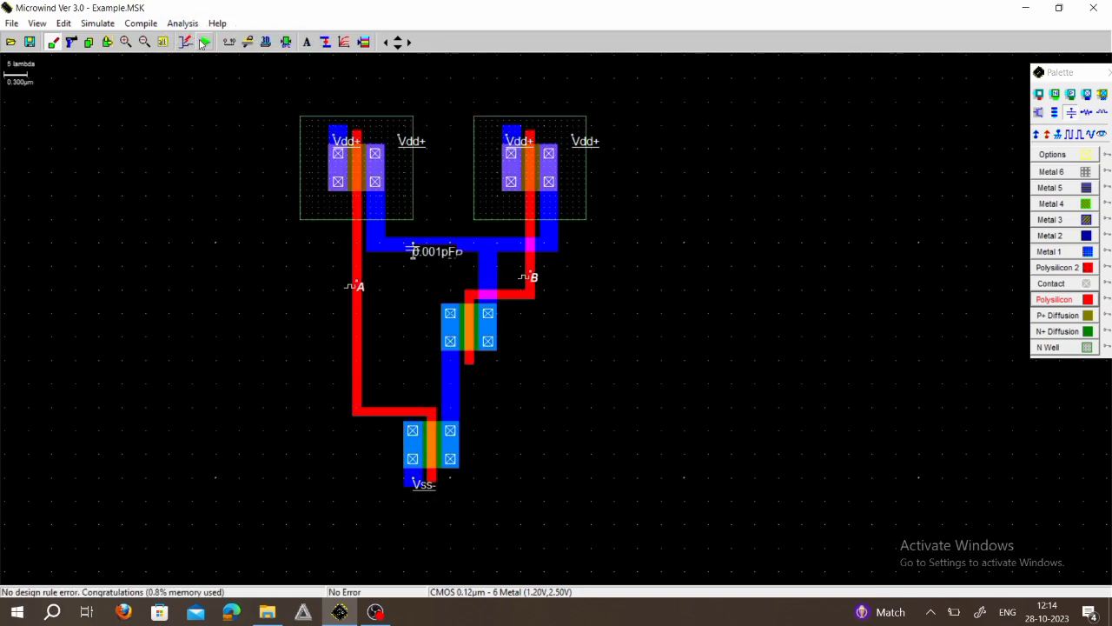
pyautogui.click(203, 42)
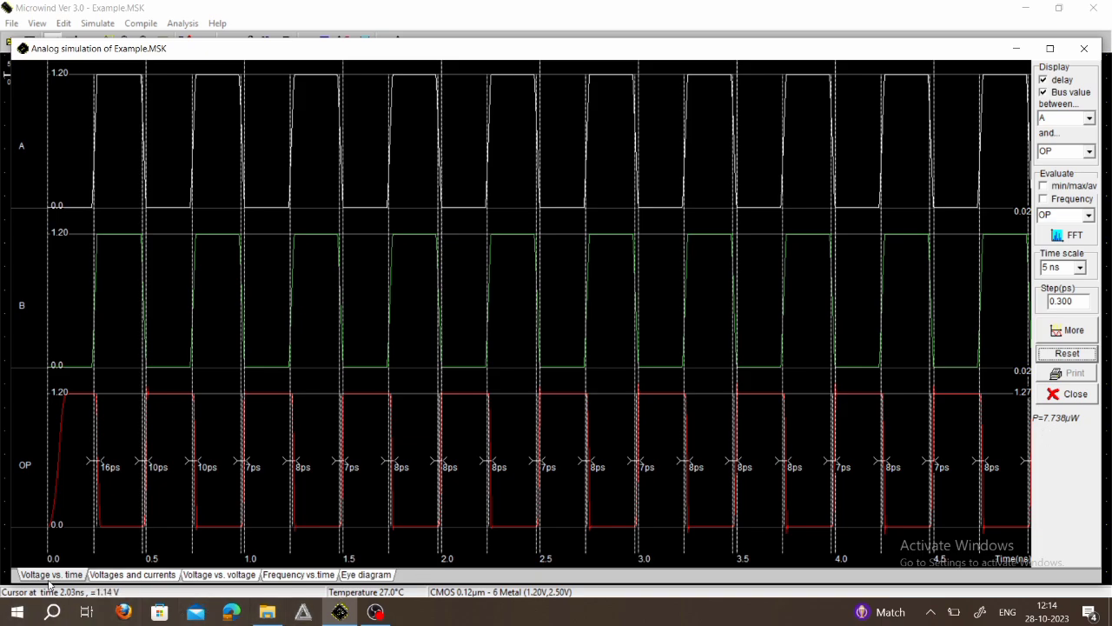
# Step: View the voltages-and-currents and voltage-versus-voltage plots, return to voltage versus time, and close the simulation window
pyautogui.click(122, 577)
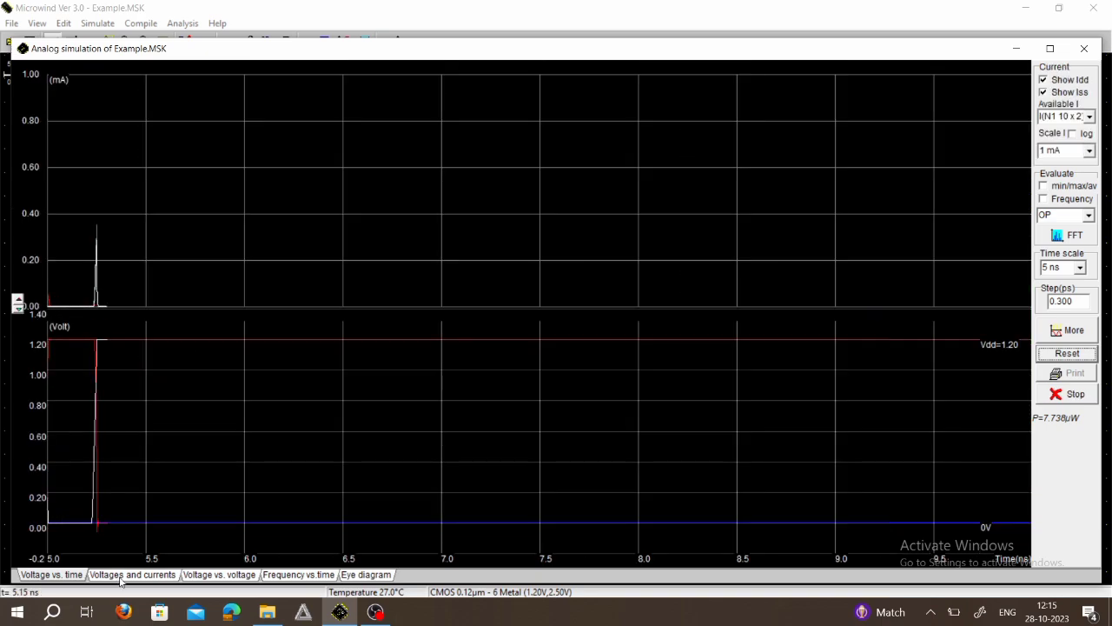
pyautogui.click(203, 577)
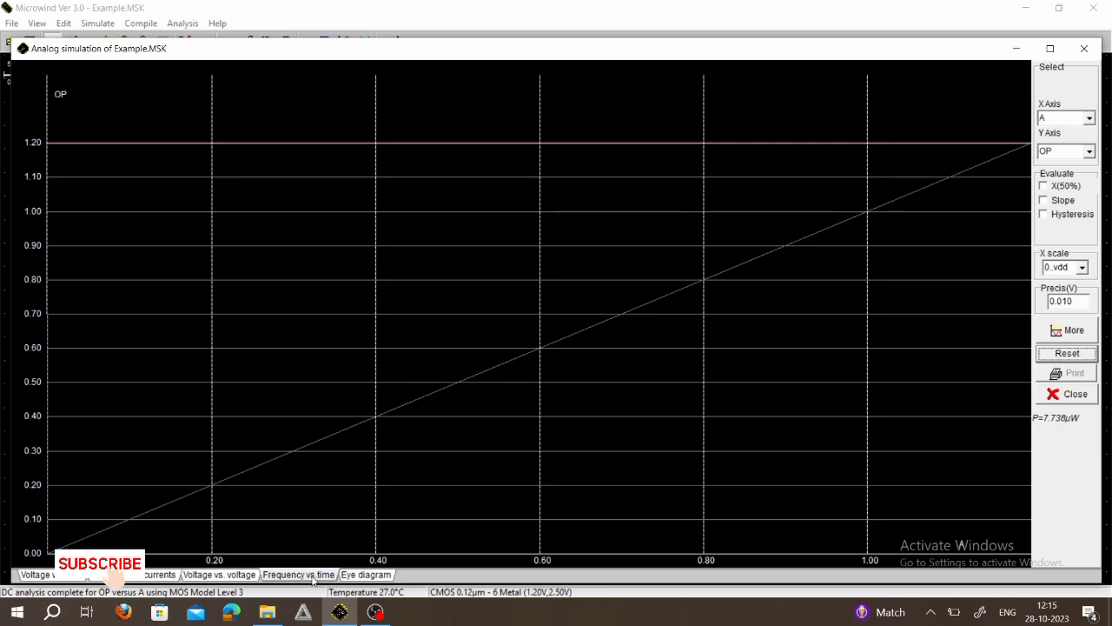
pyautogui.click(39, 577)
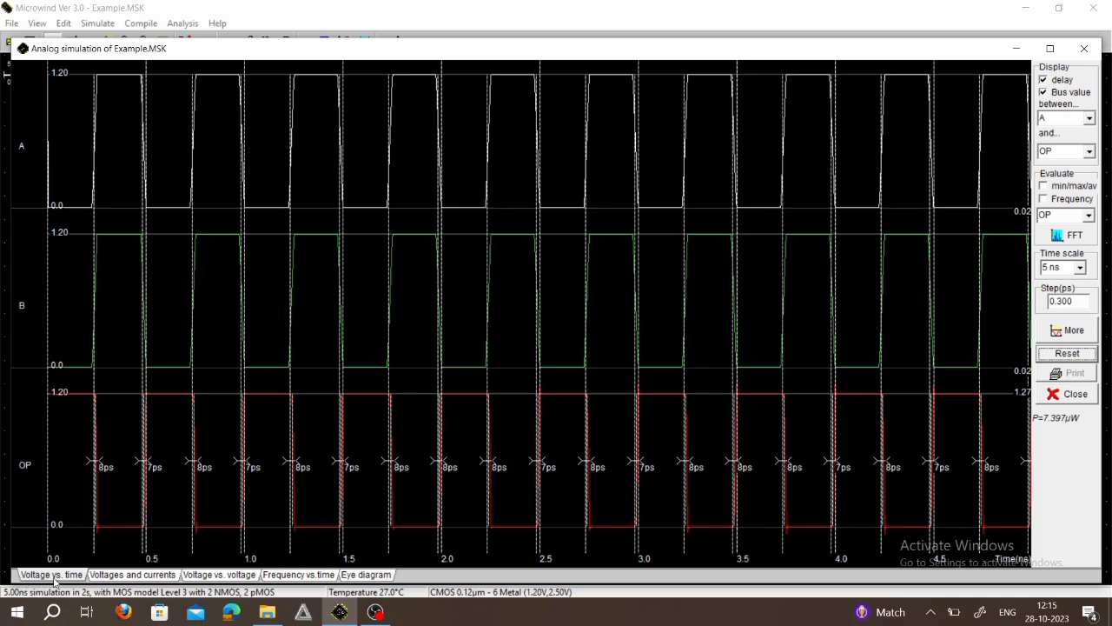
pyautogui.click(1083, 48)
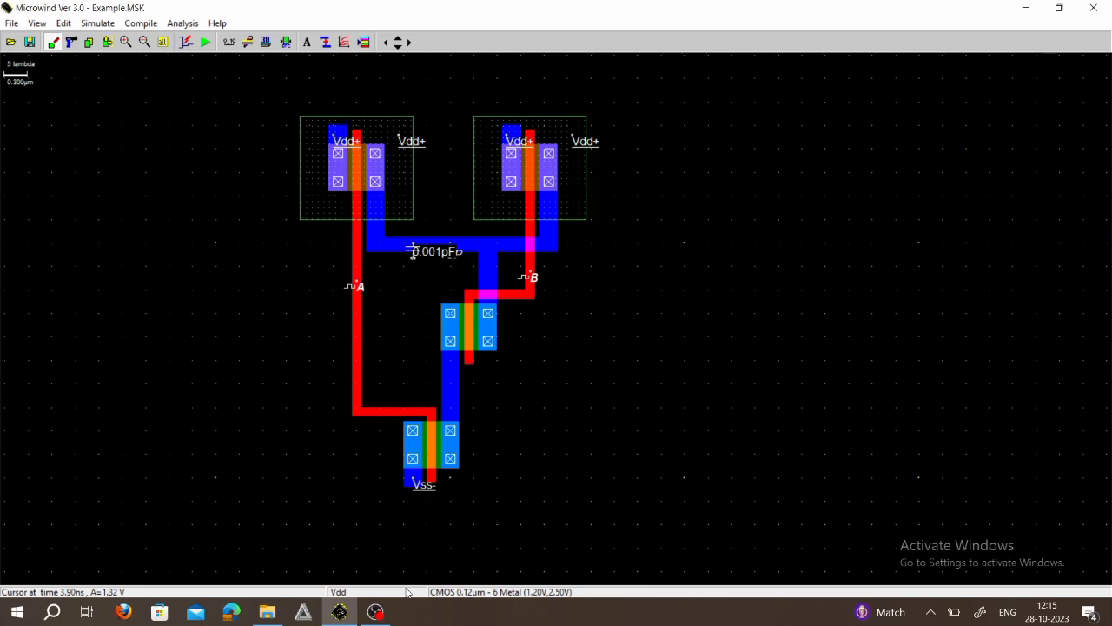